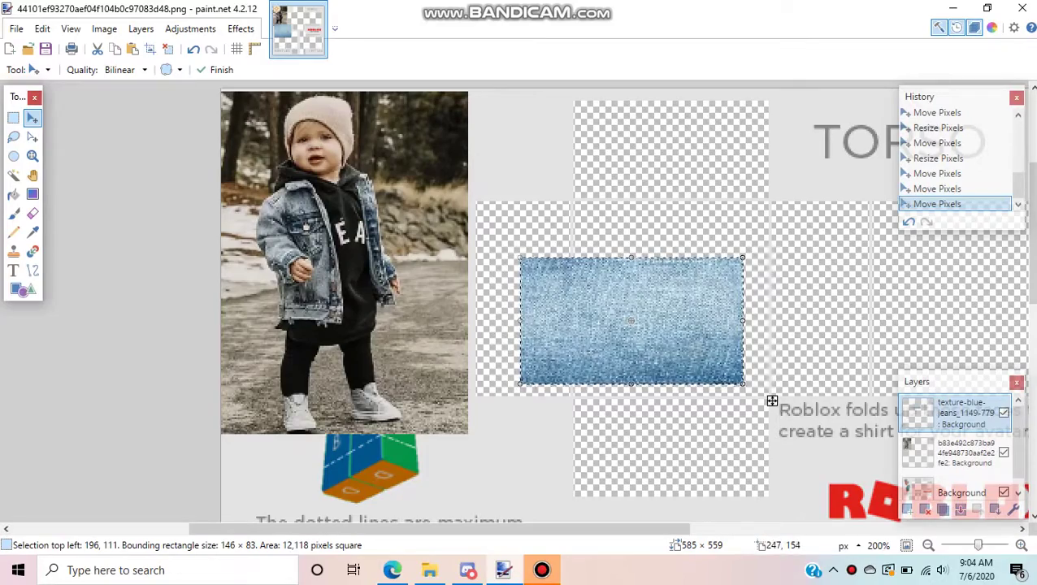
- Move the denim patch to the left edge of the torso row, with its top-left corner at 167, 119
drag(771, 400, 724, 413)
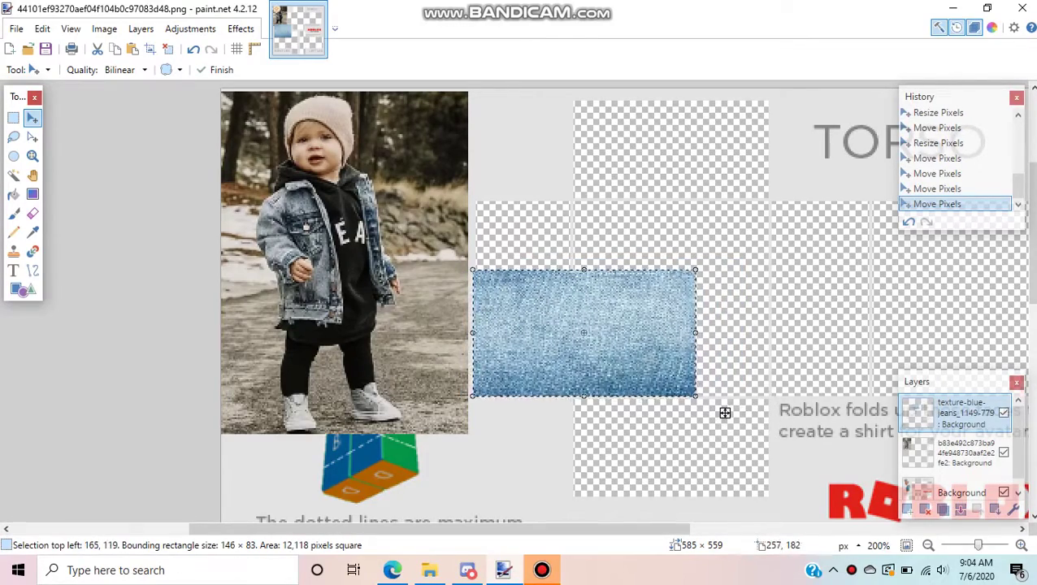
scroll(724, 413, down, 1)
scroll(800, 426, up, 6)
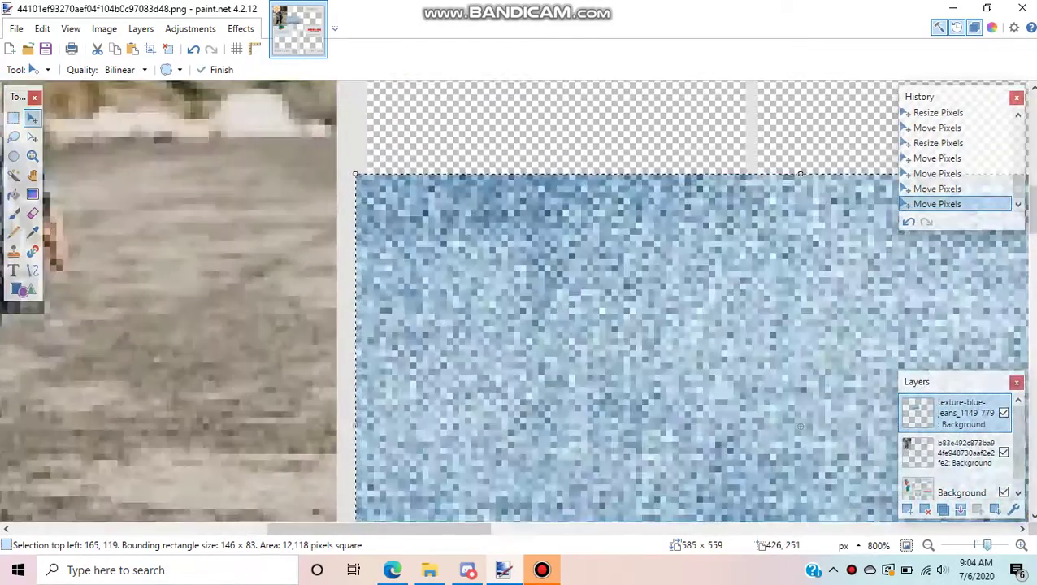
drag(631, 432, 638, 435)
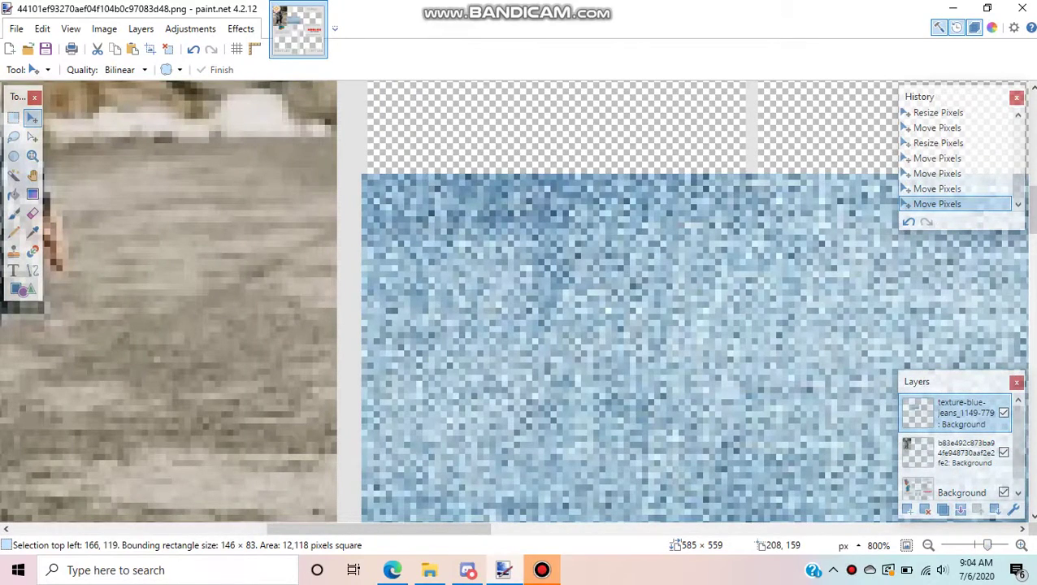
key(Right)
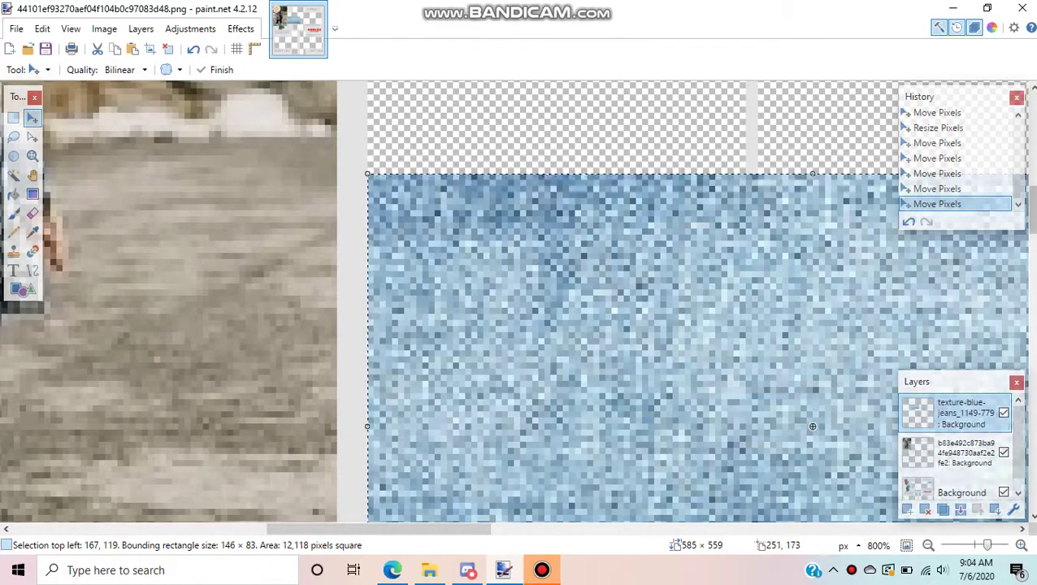
scroll(812, 426, down, 5)
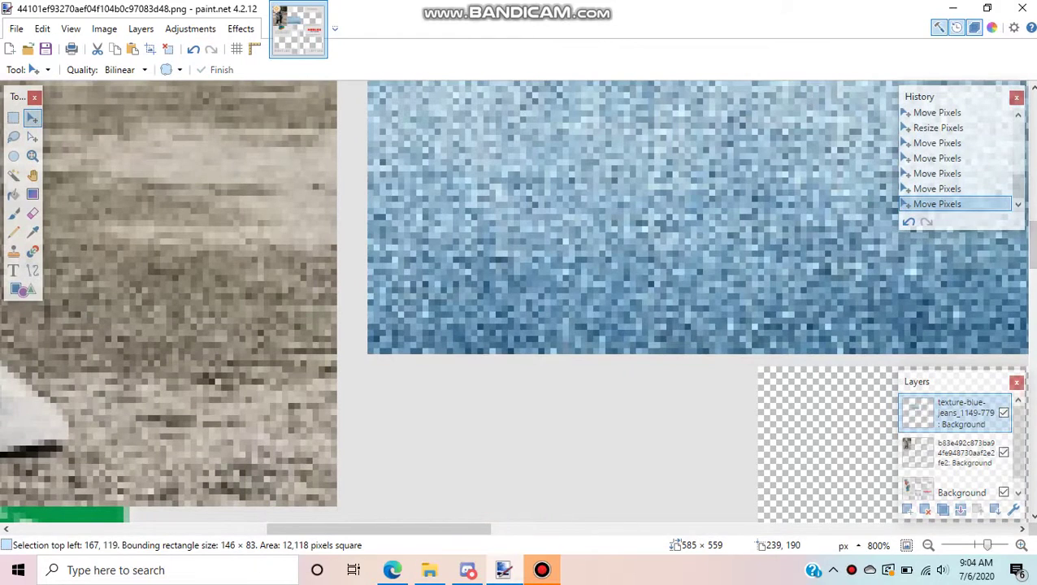
key(Up)
key(Down)
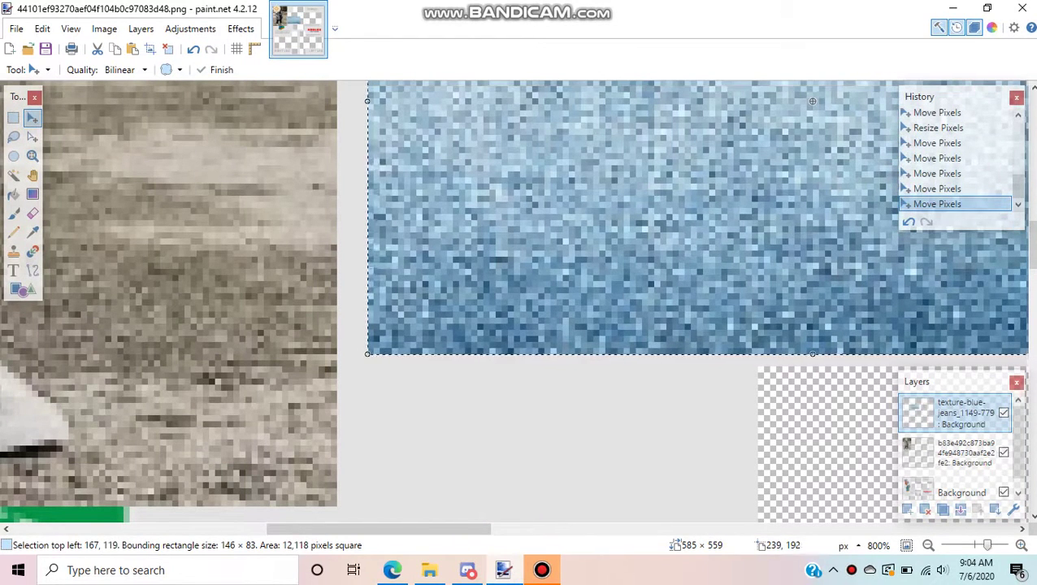
- Examine how the denim patch's bottom and side edges line up with the torso row of the template
key(ctrl+plus)
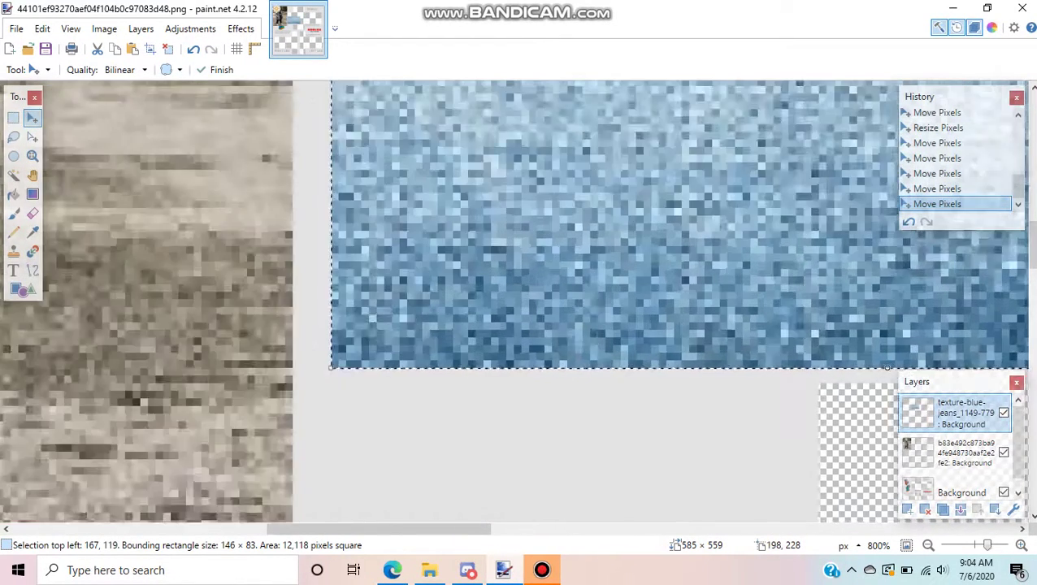
key(ctrl+plus)
key(ctrl+plus)
key(ctrl+minus)
key(ctrl+minus)
key(ctrl+minus)
key(ctrl+minus)
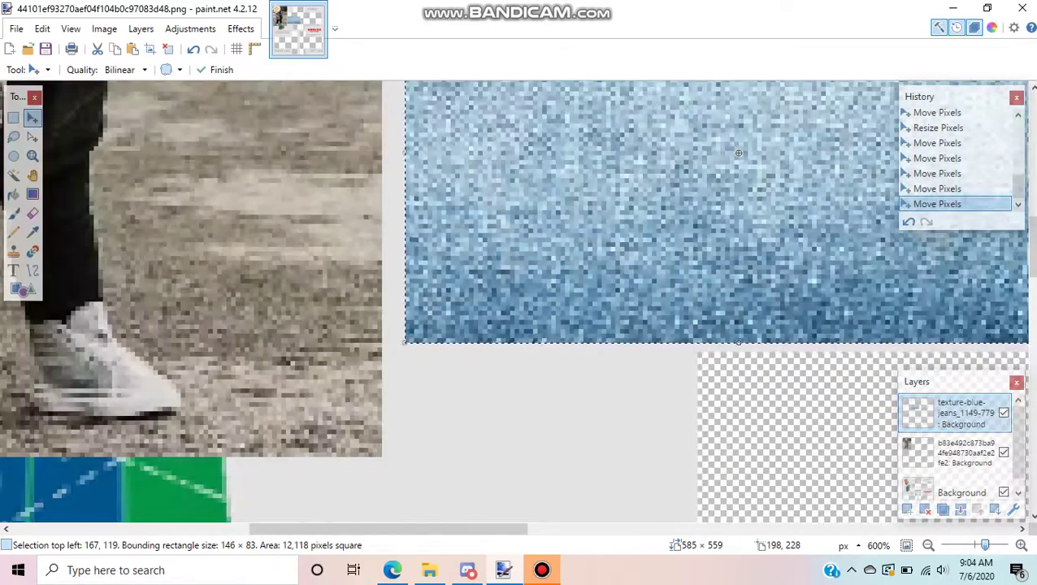
key(ctrl+minus)
drag(917, 346, 799, 455)
drag(1032, 229, 1032, 225)
click(1031, 357)
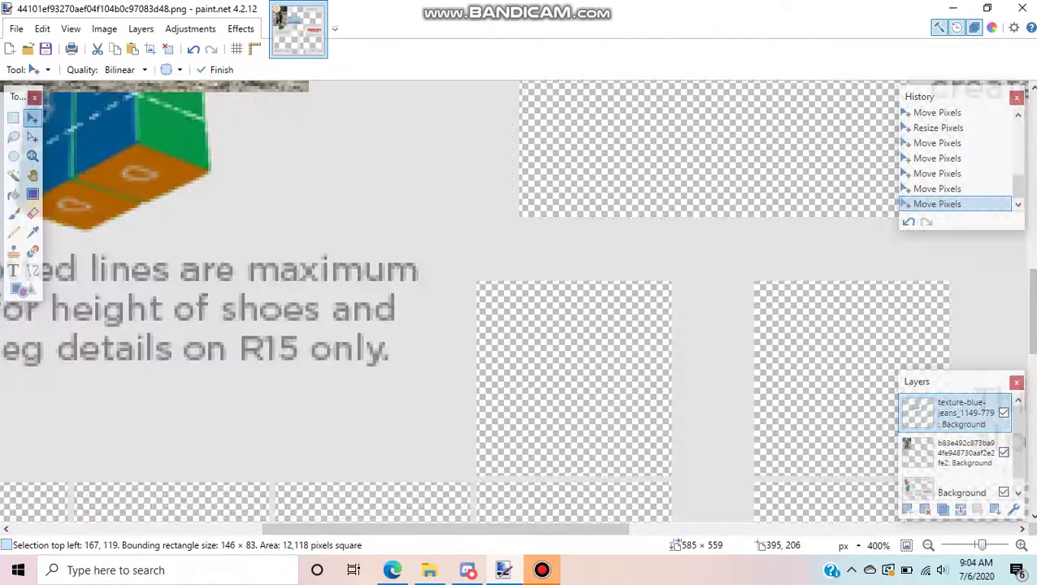
scroll(796, 410, up, 6)
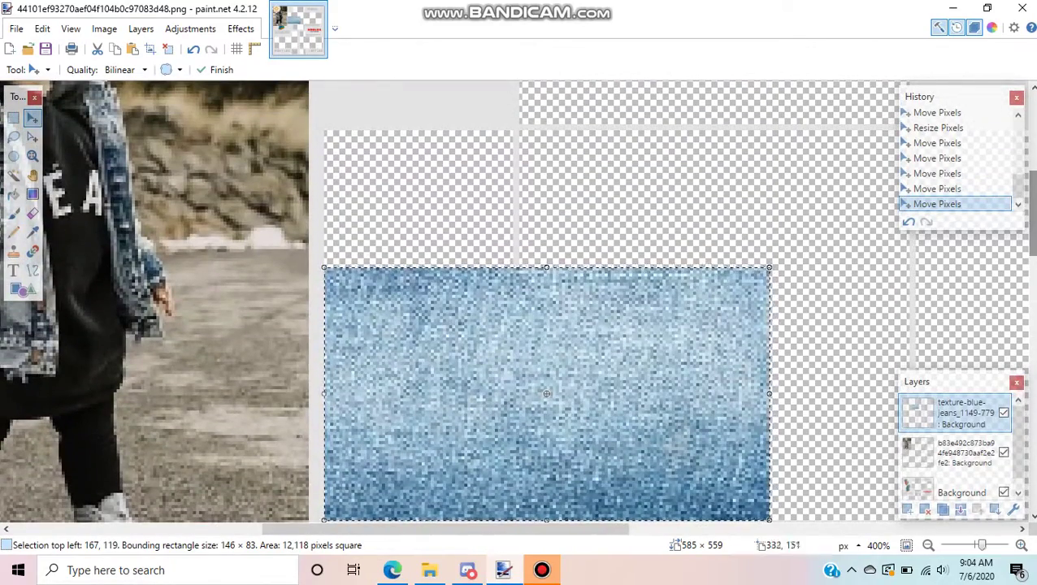
- Resize the denim patch to 101 × 128 pixels, filling the torso row's height from its left edge
drag(768, 402, 668, 394)
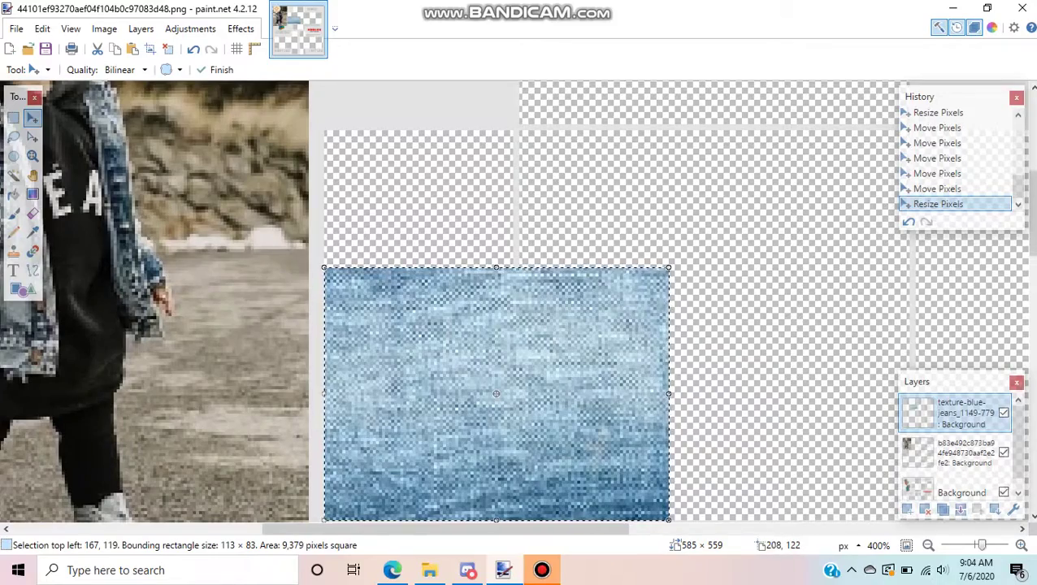
click(497, 276)
drag(496, 267, 511, 128)
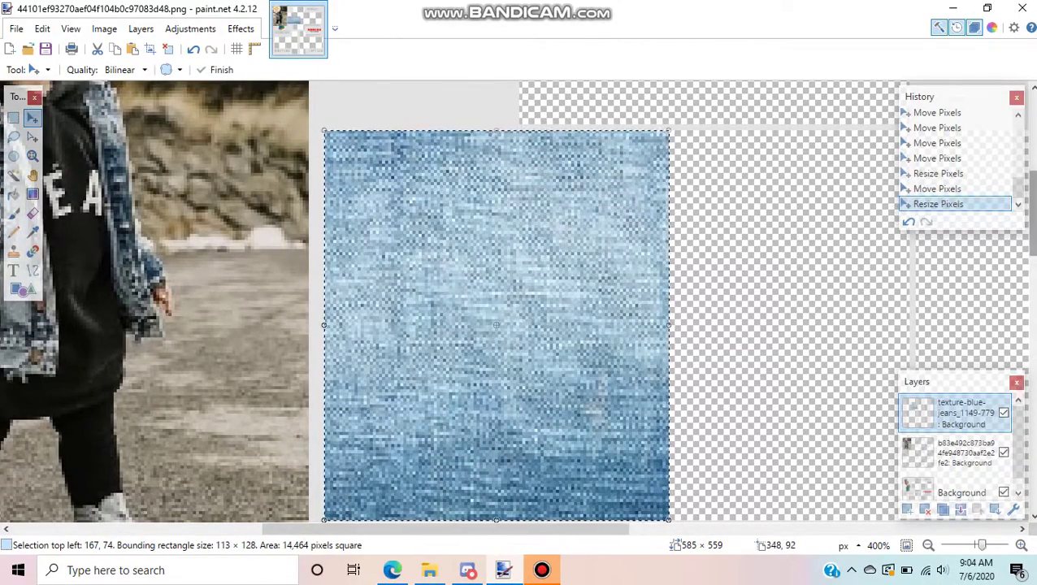
scroll(517, 300, down, 3)
scroll(517, 301, up, 3)
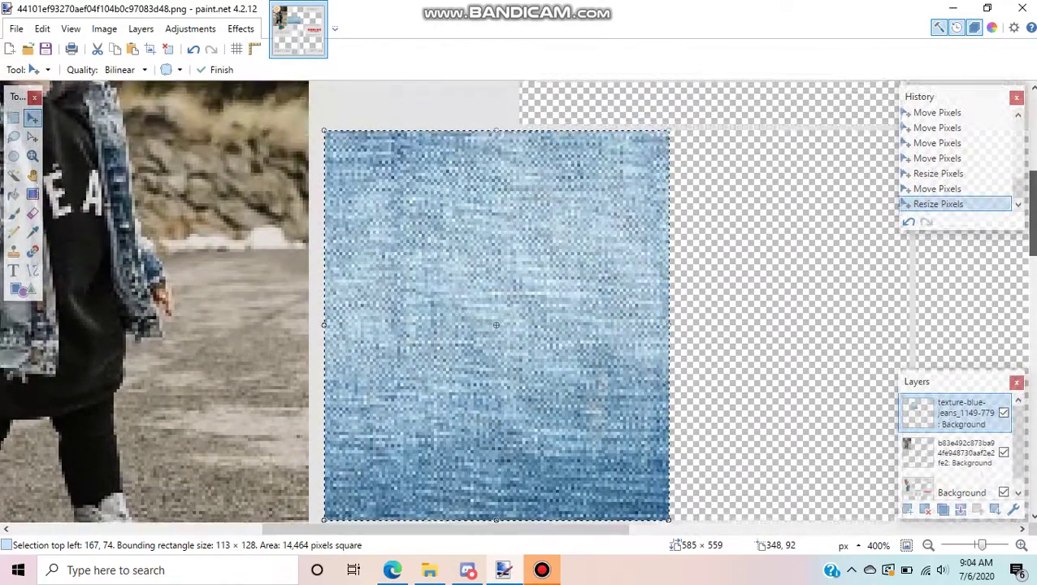
scroll(517, 300, up, 1)
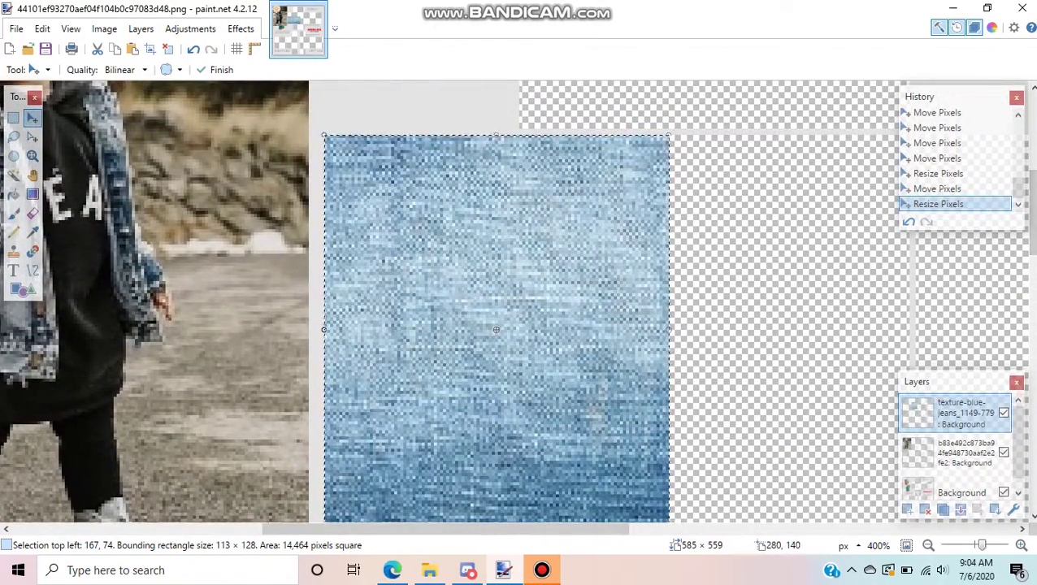
drag(669, 329, 632, 329)
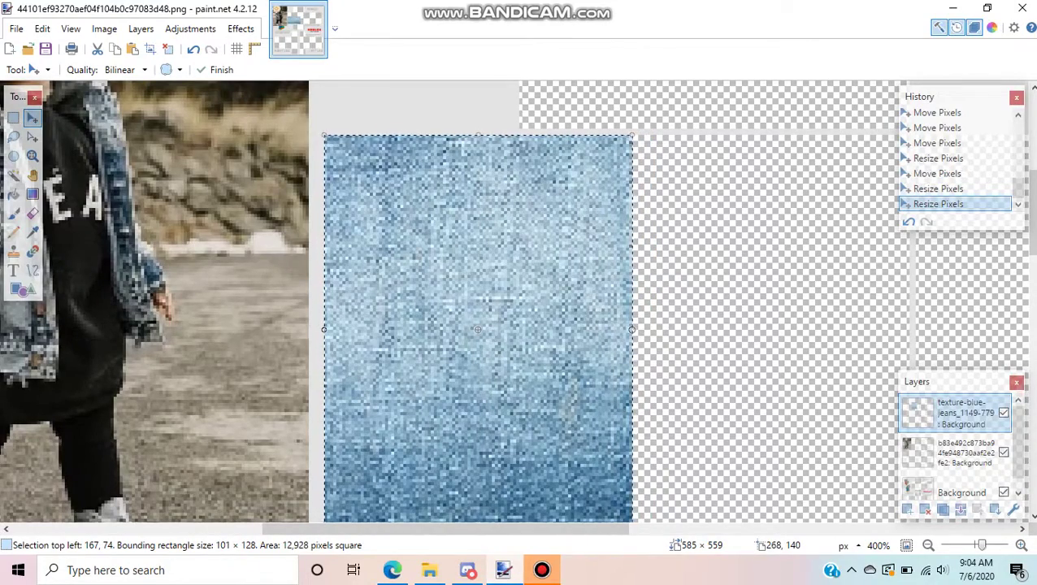
- Duplicate the denim patch and place the copy farther right in the torso row, with its top-left corner at 324, 74
click(13, 118)
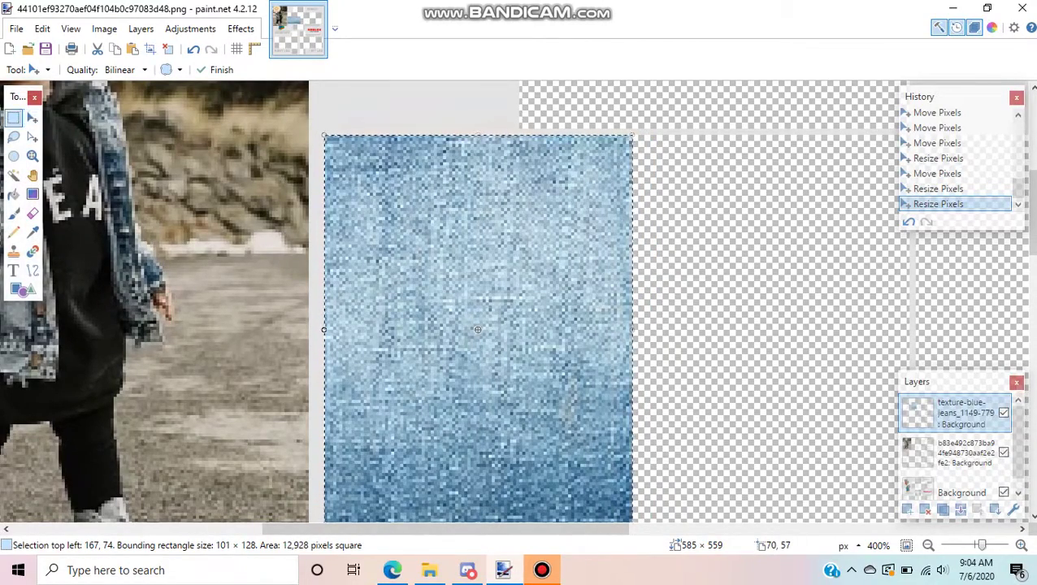
key(ctrl+v)
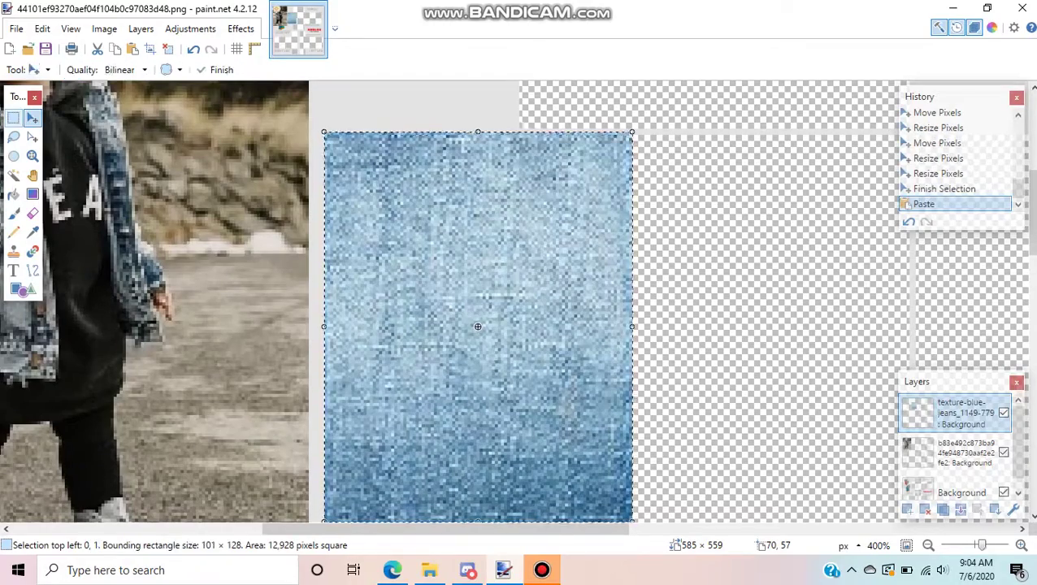
drag(454, 402, 319, 368)
drag(342, 414, 351, 408)
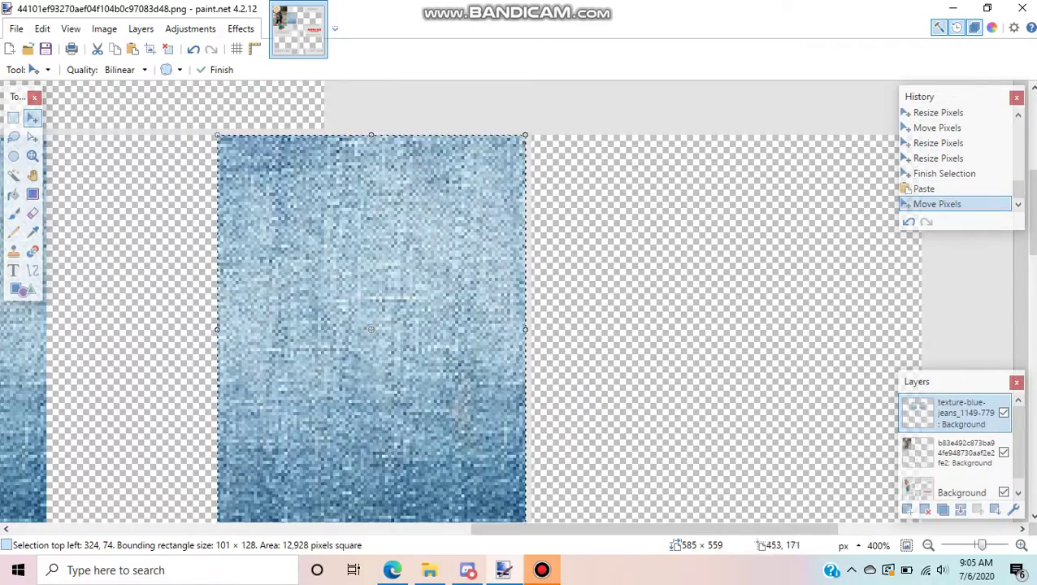
- Add another denim copy directly beside the second patch and stretch it to 130 × 128 pixels, ending at the torso row's right edge
drag(1031, 213, 1030, 217)
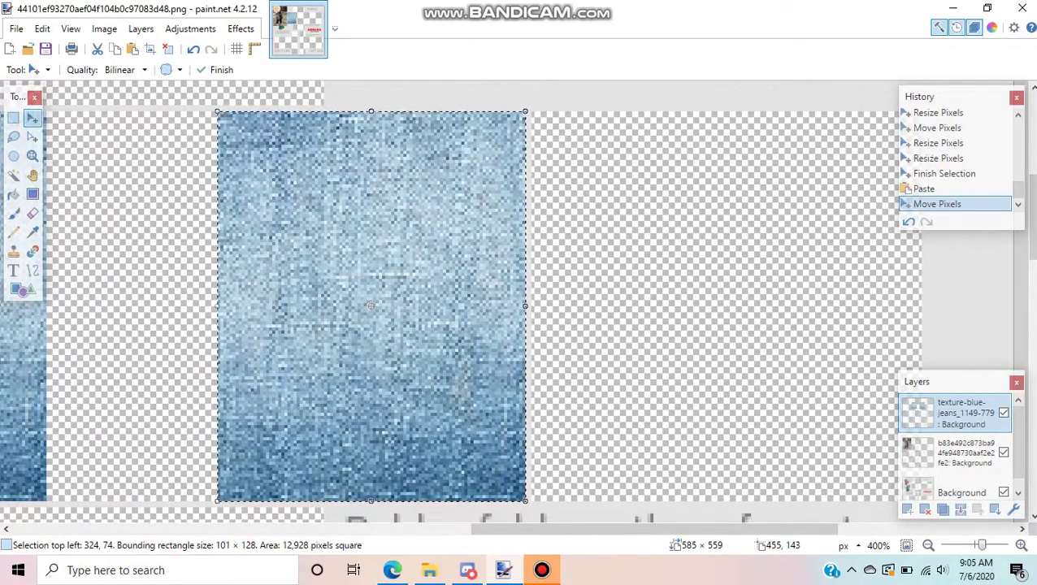
key(ctrl+v)
drag(281, 335, 792, 342)
drag(838, 313, 925, 325)
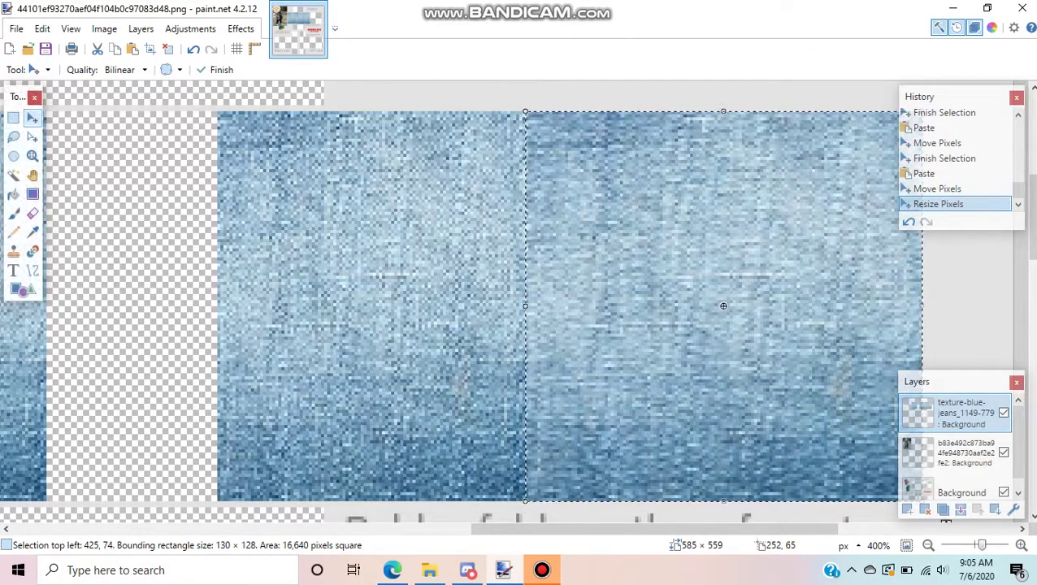
click(13, 118)
click(14, 118)
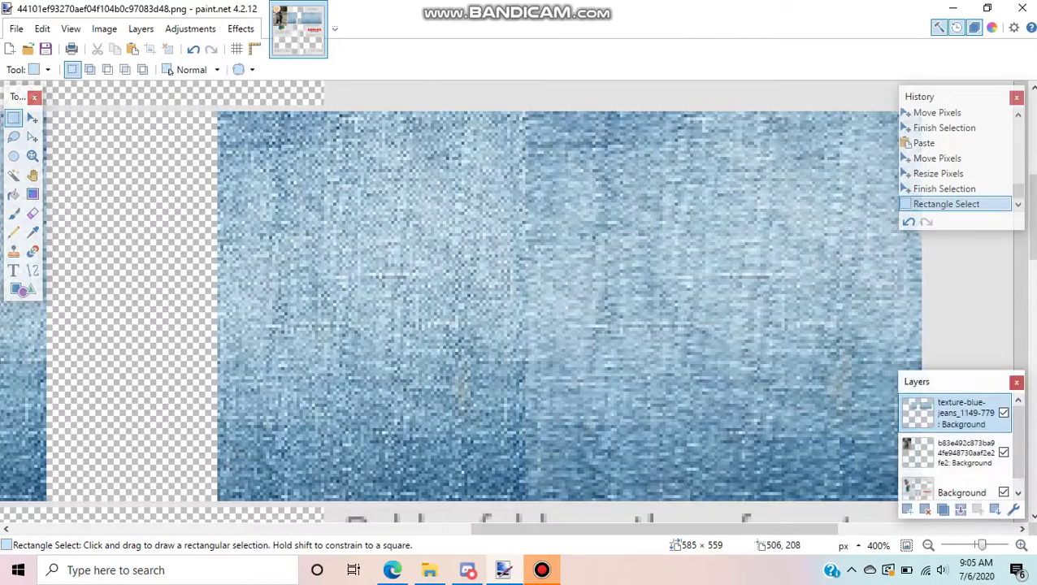
drag(777, 529, 678, 529)
drag(556, 530, 511, 530)
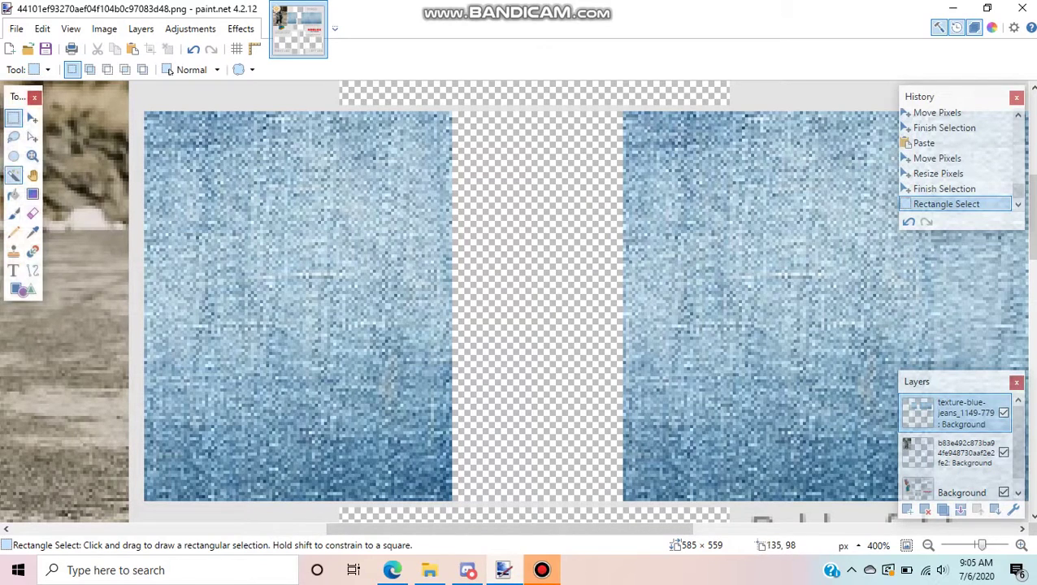
drag(553, 238, 546, 237)
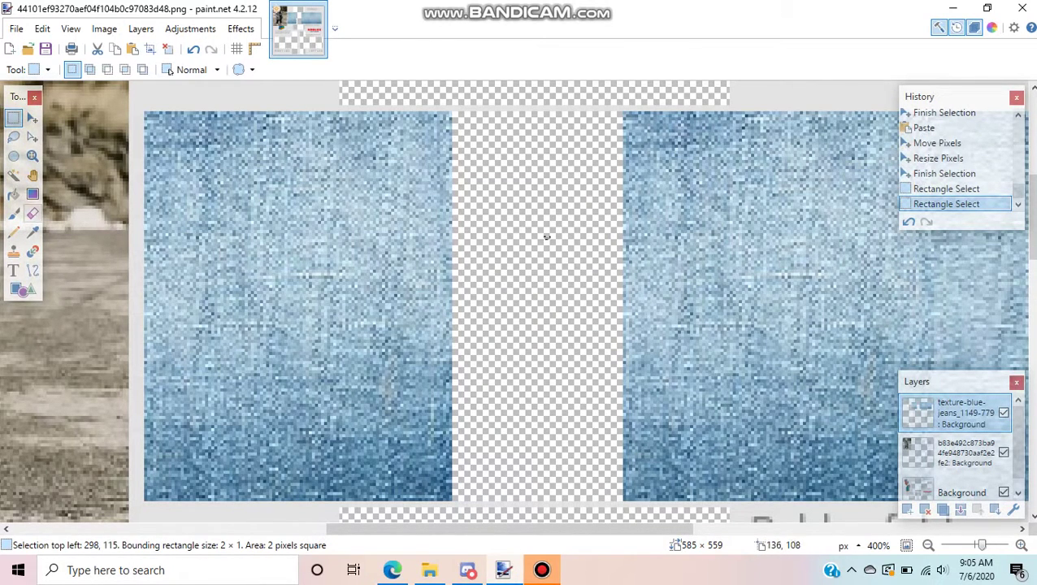
key(s)
key(s)
key(s)
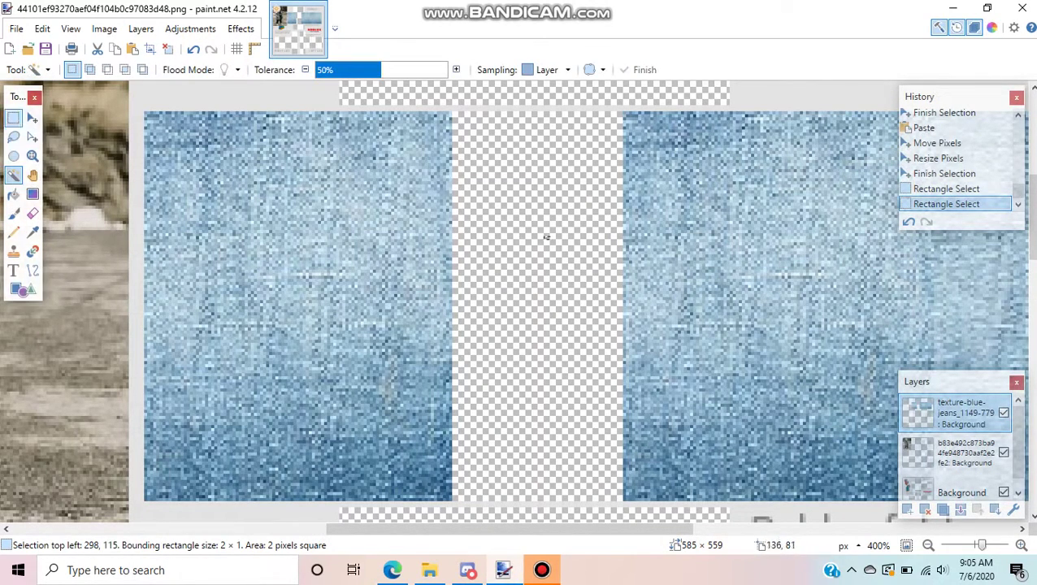
click(13, 118)
click(134, 152)
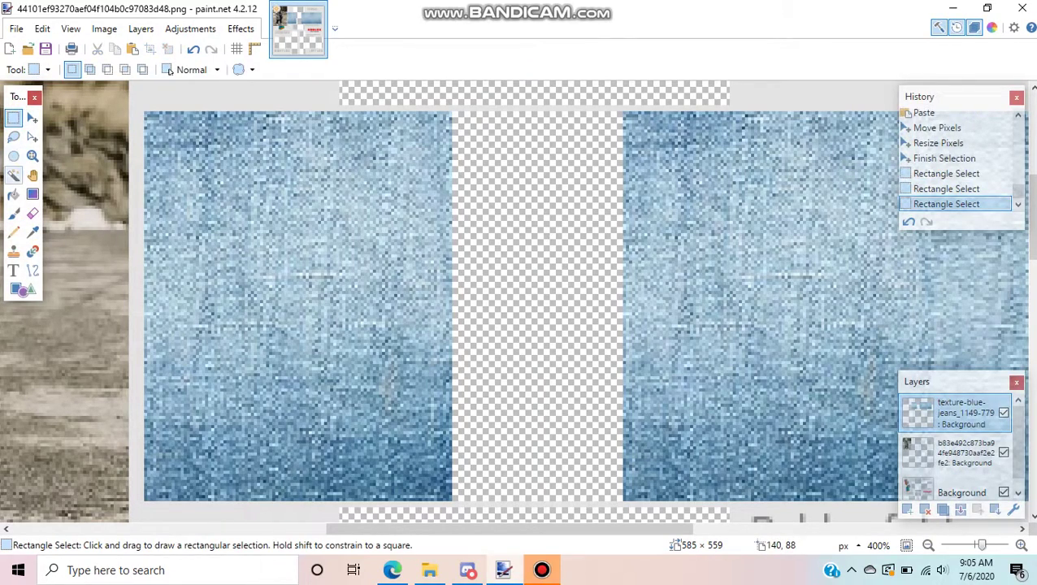
- Try to select the transparent gap between the denim patches with the Magic Wand at 50% tolerance
key(s)
key(s)
key(s)
click(548, 261)
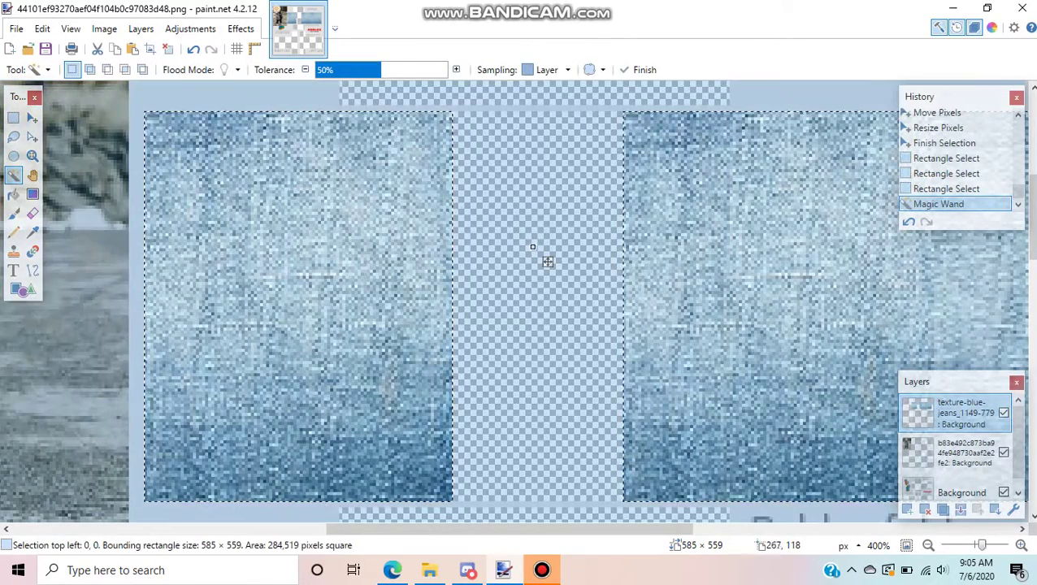
key(ctrl+b)
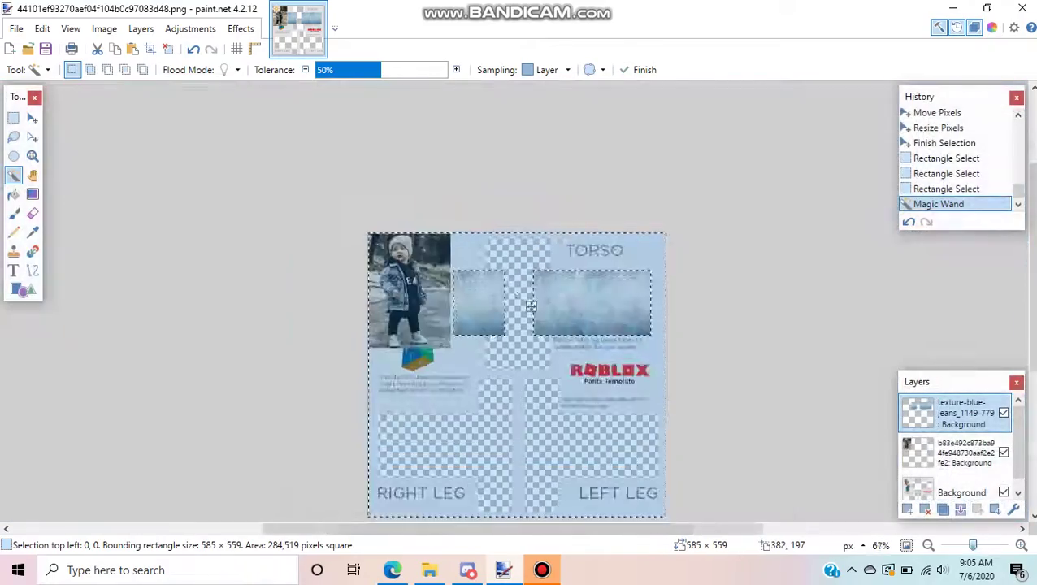
scroll(530, 306, up, 2)
click(920, 345)
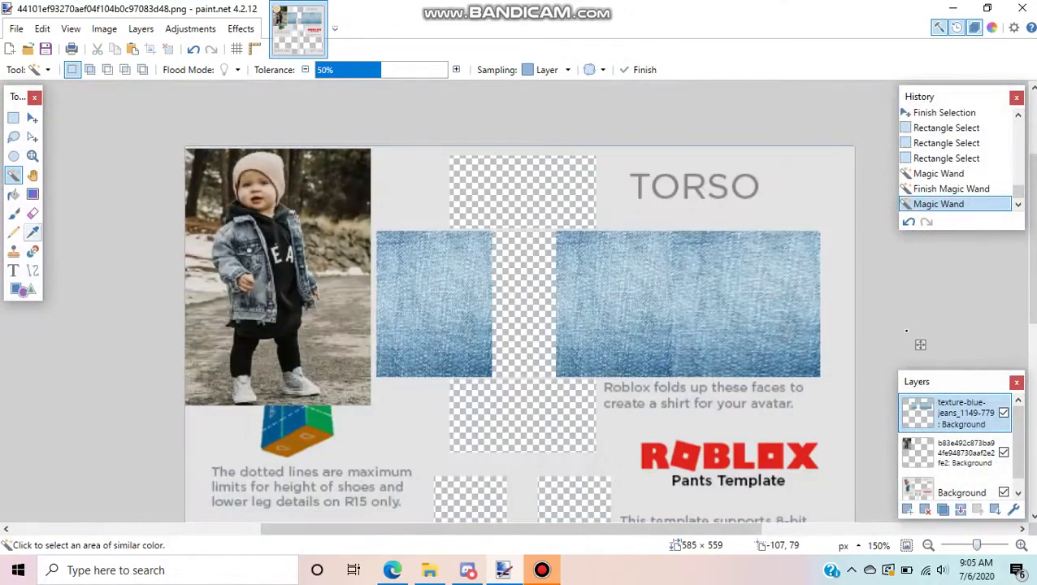
- Select the transparent gap between the denim patches as a 56 × 128 pixel rectangle starting at 268, 74
key(s)
drag(977, 544, 985, 544)
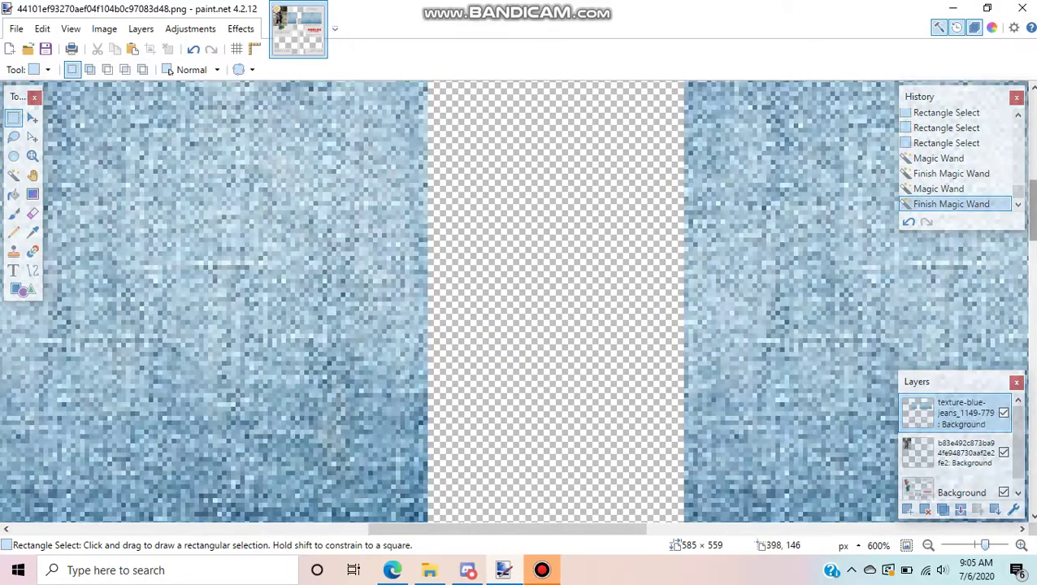
scroll(518, 301, up, 3)
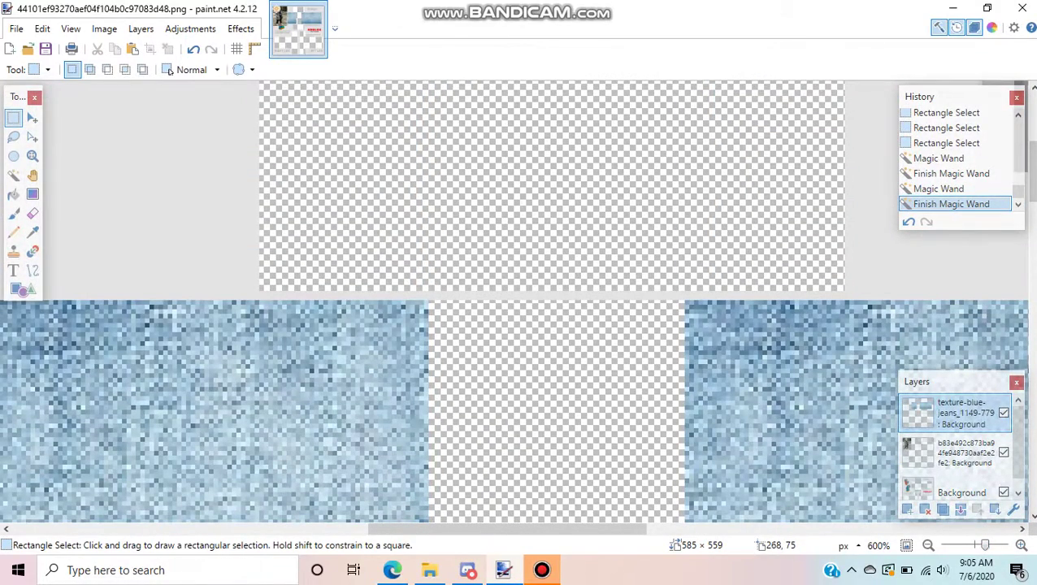
drag(429, 302, 682, 427)
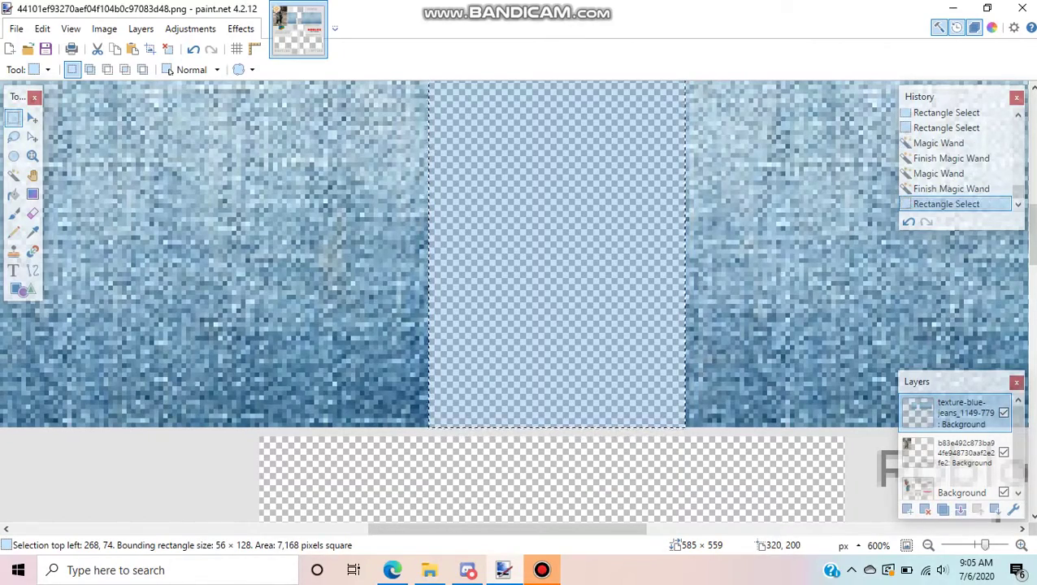
drag(1029, 233, 1030, 204)
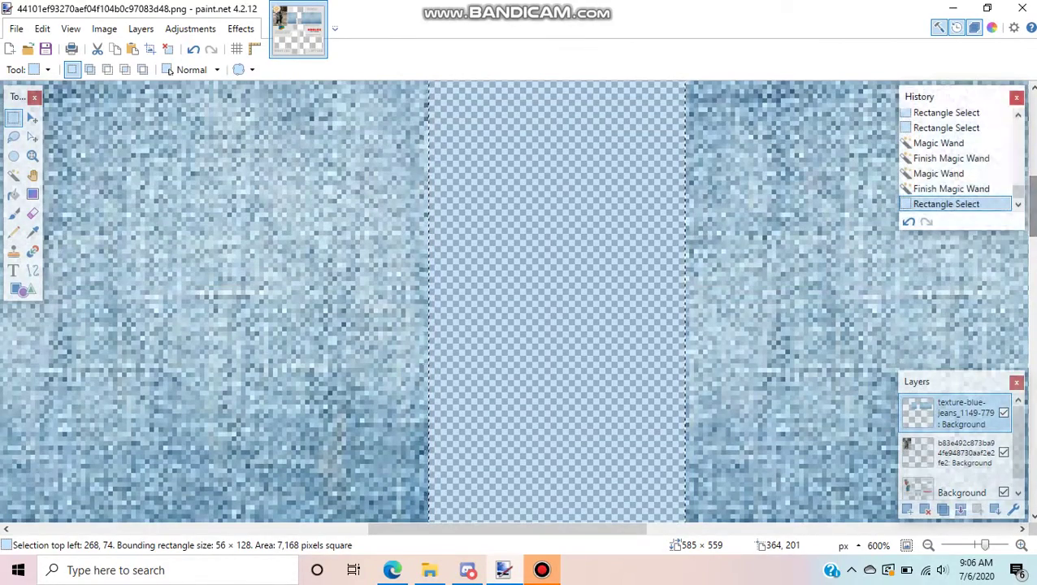
click(992, 27)
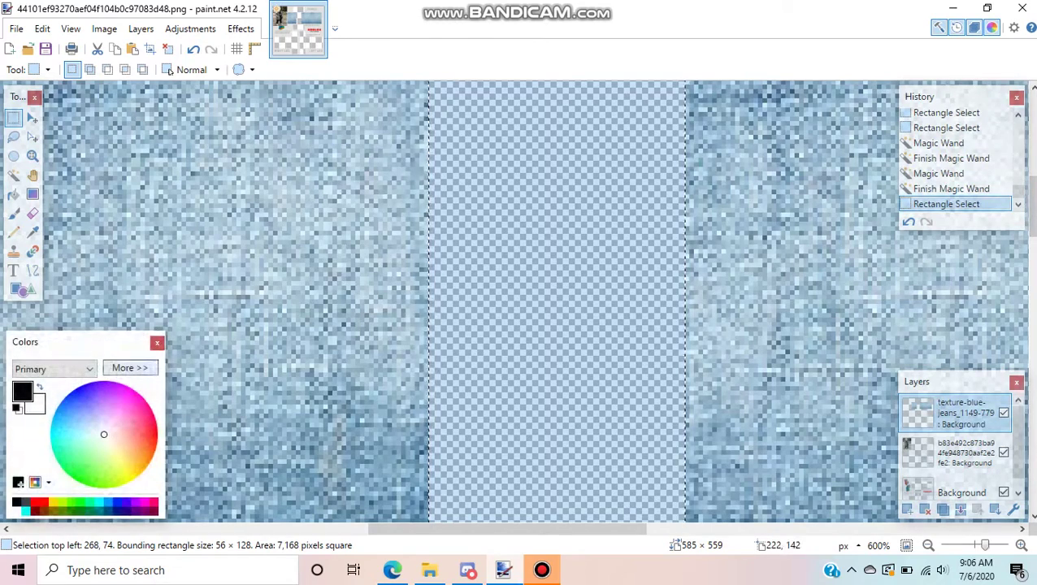
click(157, 342)
click(420, 340)
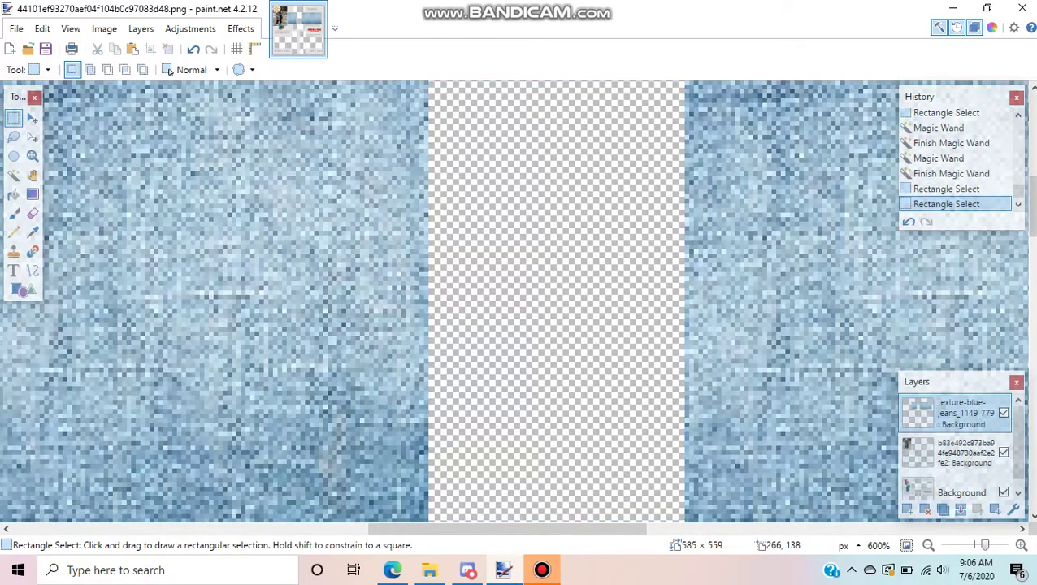
key(ctrl+z)
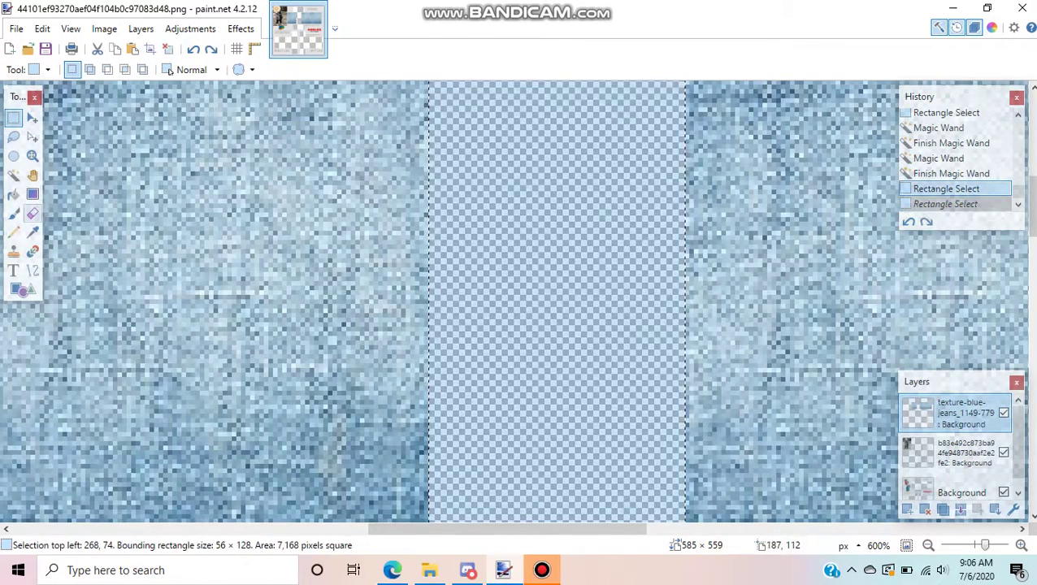
- Fill the selected gap between the torso denim patches with solid black at 50% tolerance and clear the selection
key(f)
click(546, 220)
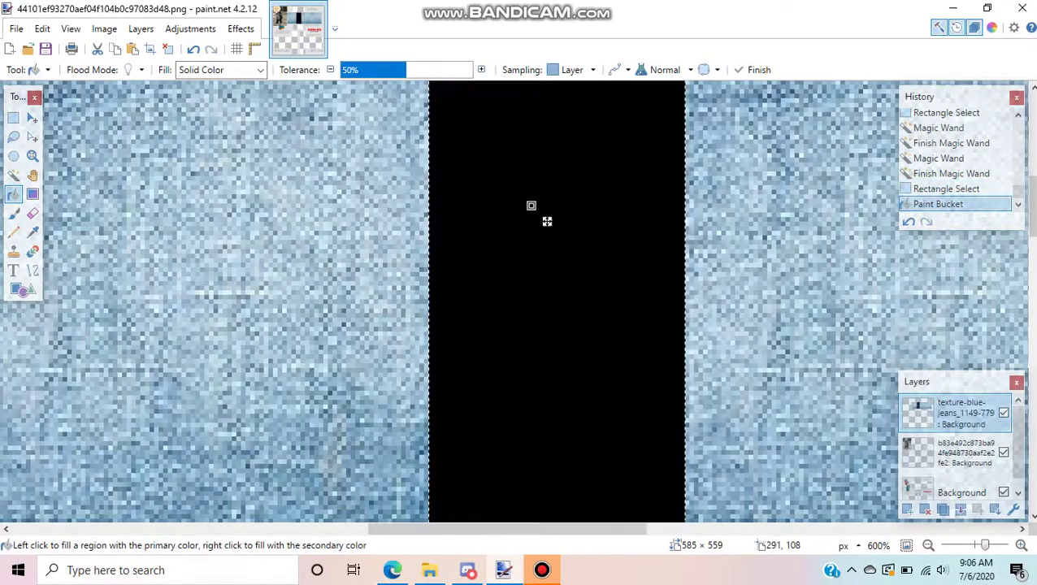
scroll(547, 380, up, 3)
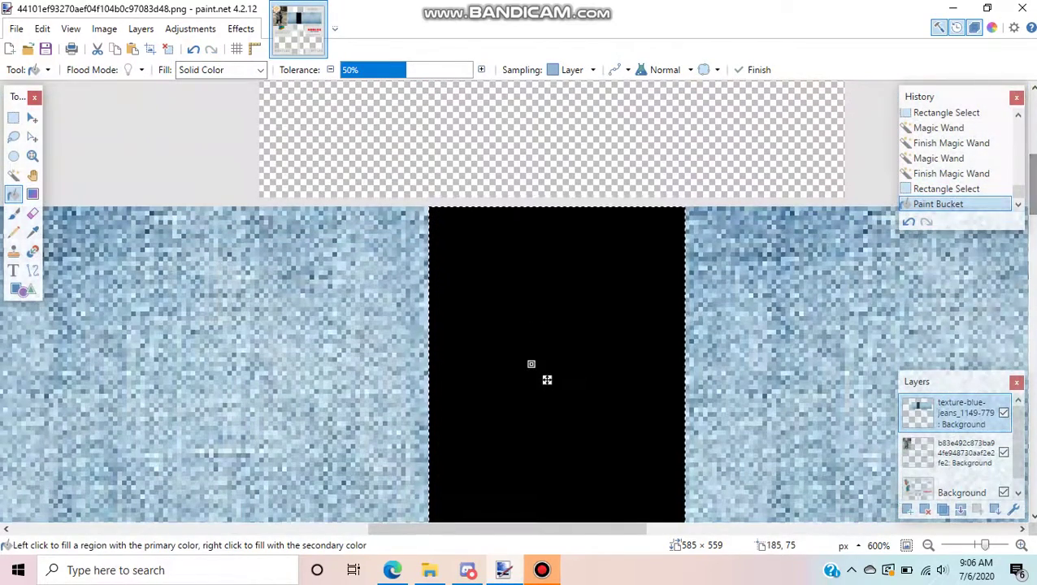
key(s)
drag(145, 159, 150, 159)
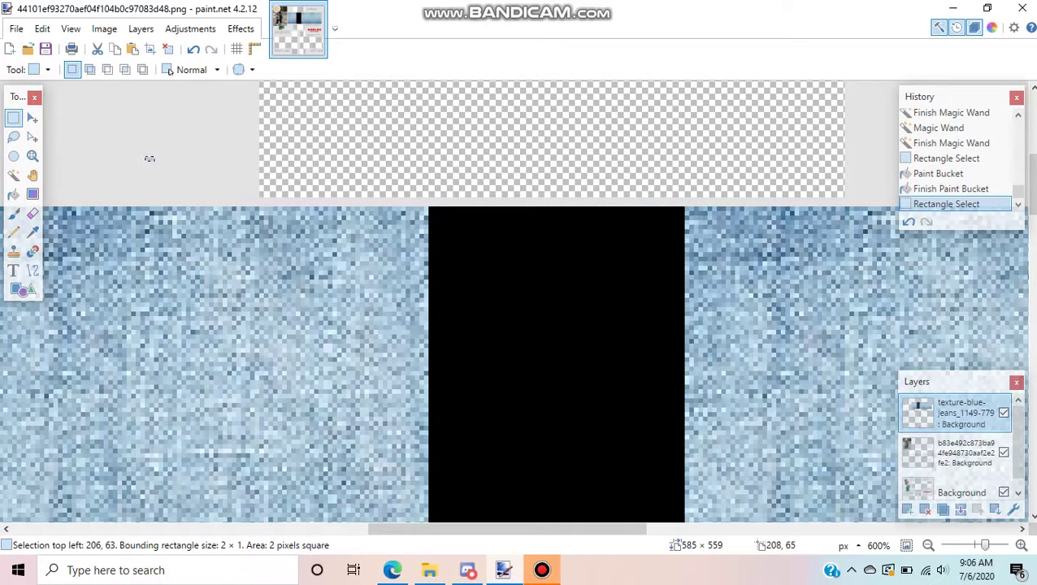
click(151, 160)
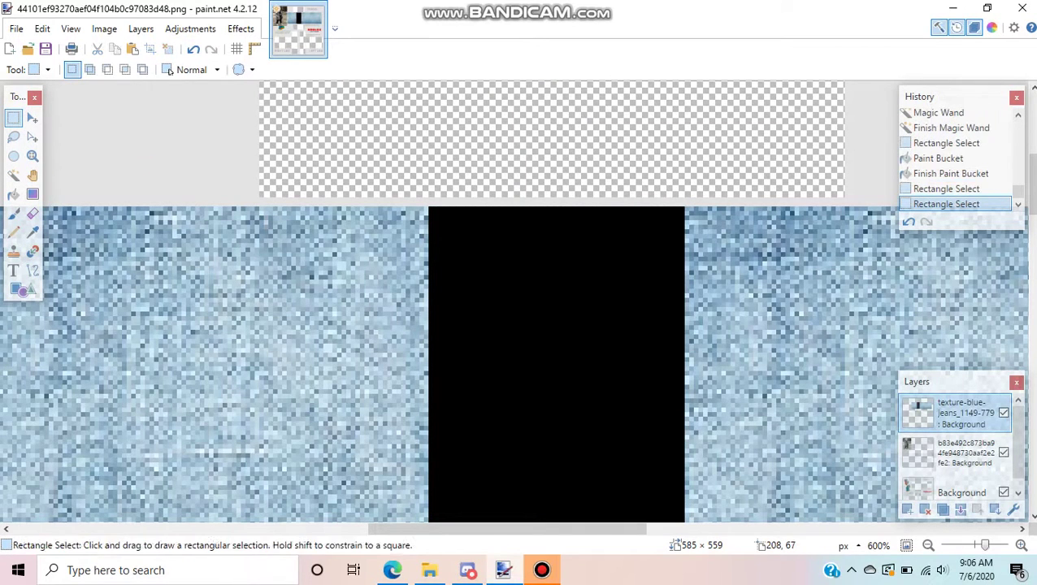
- Paste another denim copy above the torso row and narrow it to 37 pixels, ending at the black strip's left edge
key(ctrl+v)
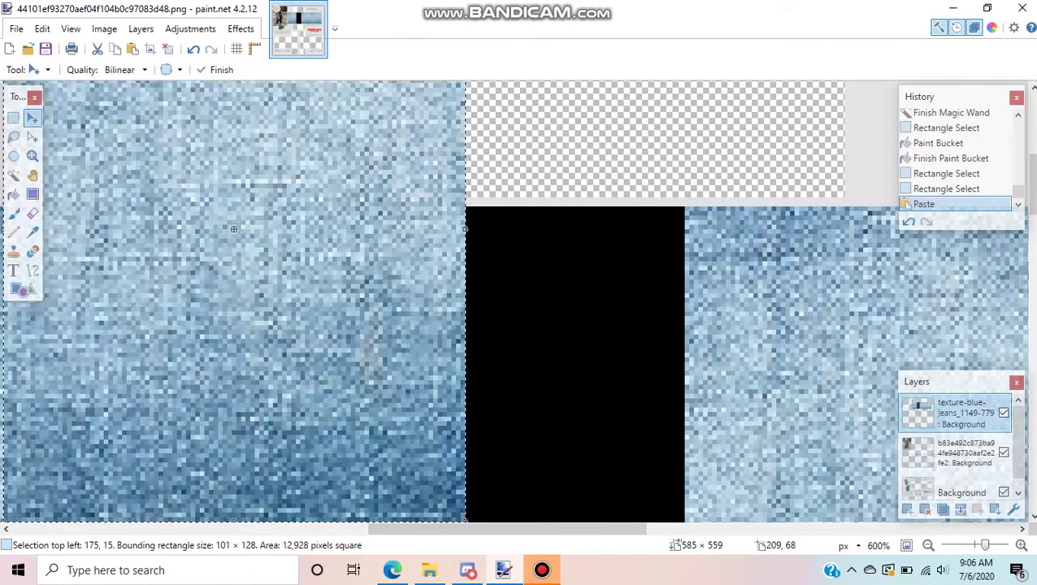
drag(429, 266, 826, 462)
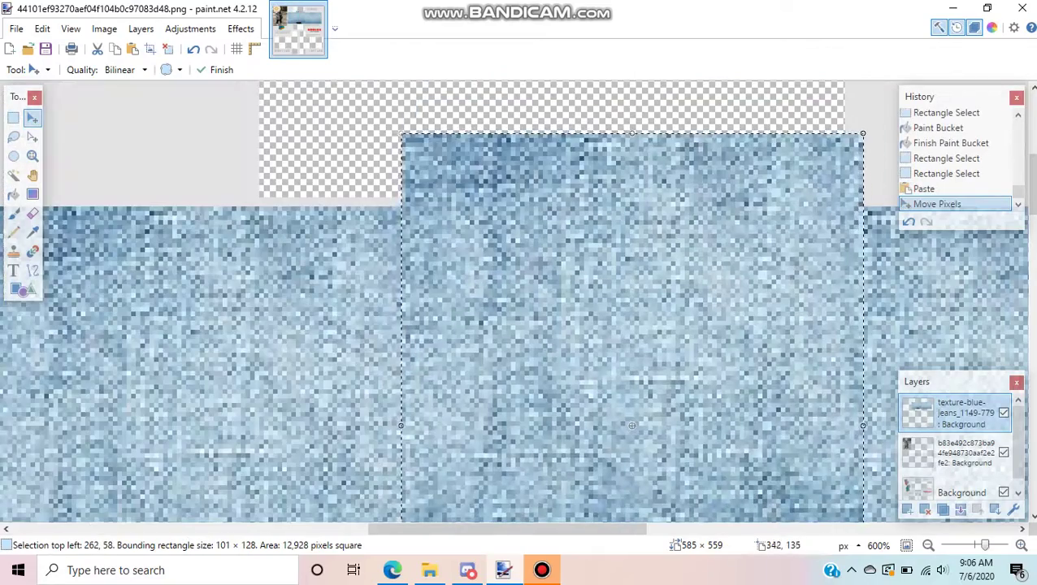
drag(735, 457, 437, 464)
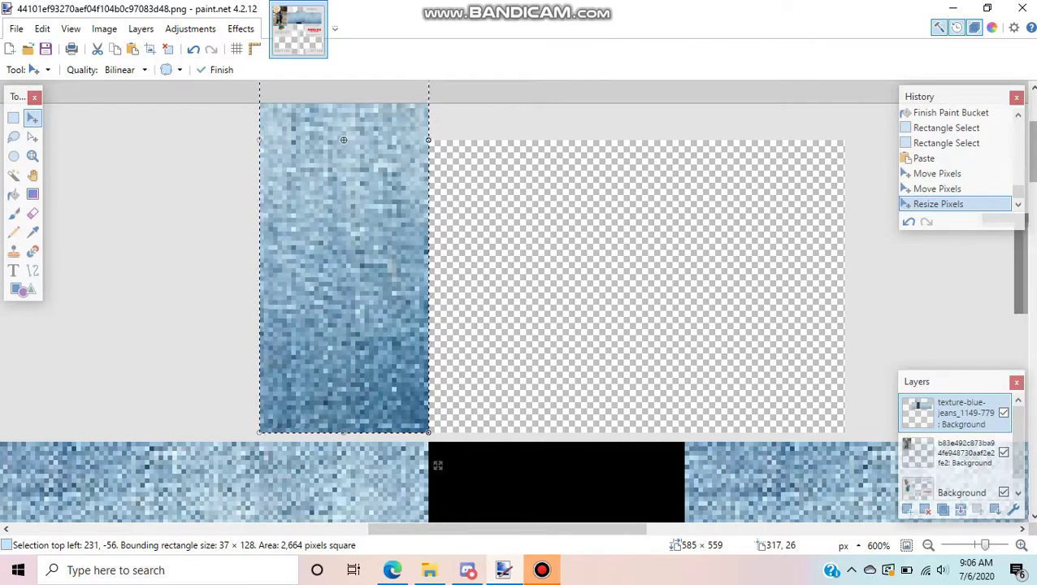
scroll(344, 283, up, 3)
drag(1032, 131, 1031, 123)
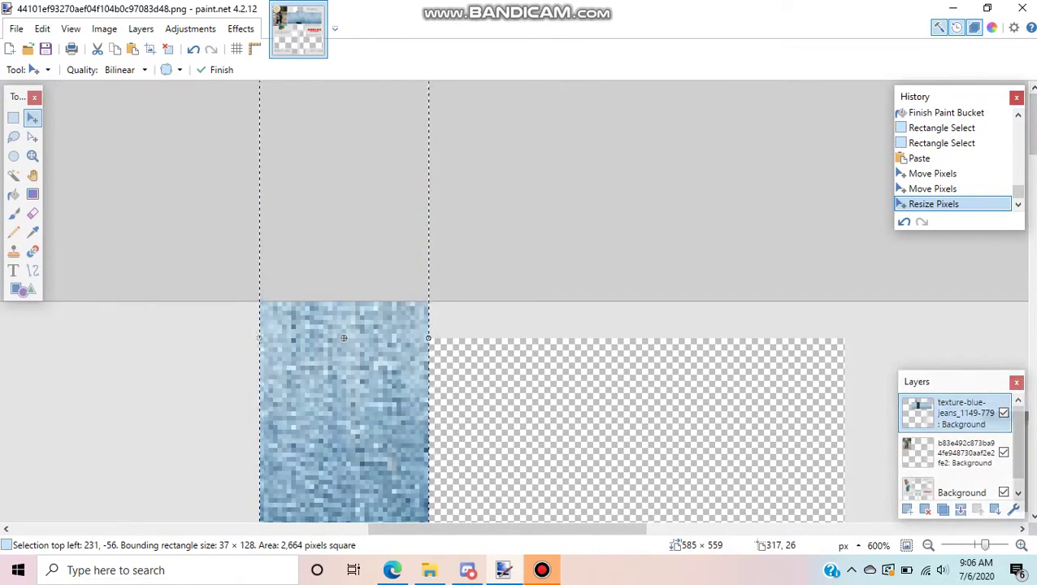
- Resize the narrow denim strip's height to 64 pixels, with its top-left corner at 231, 8, filling the upper torso box's left side
key(ctrl+minus)
key(ctrl+minus)
key(ctrl+minus)
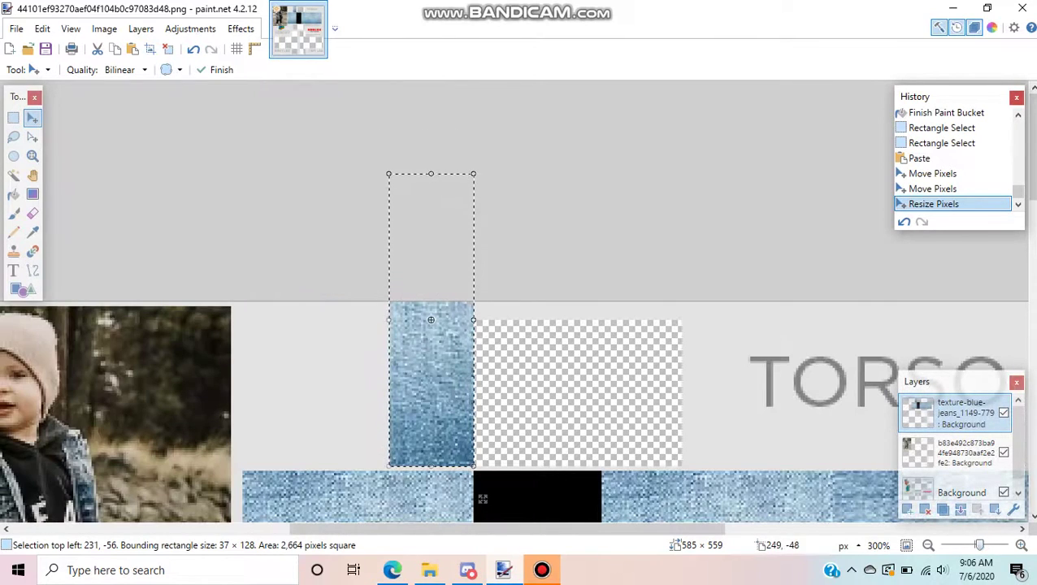
drag(431, 174, 431, 336)
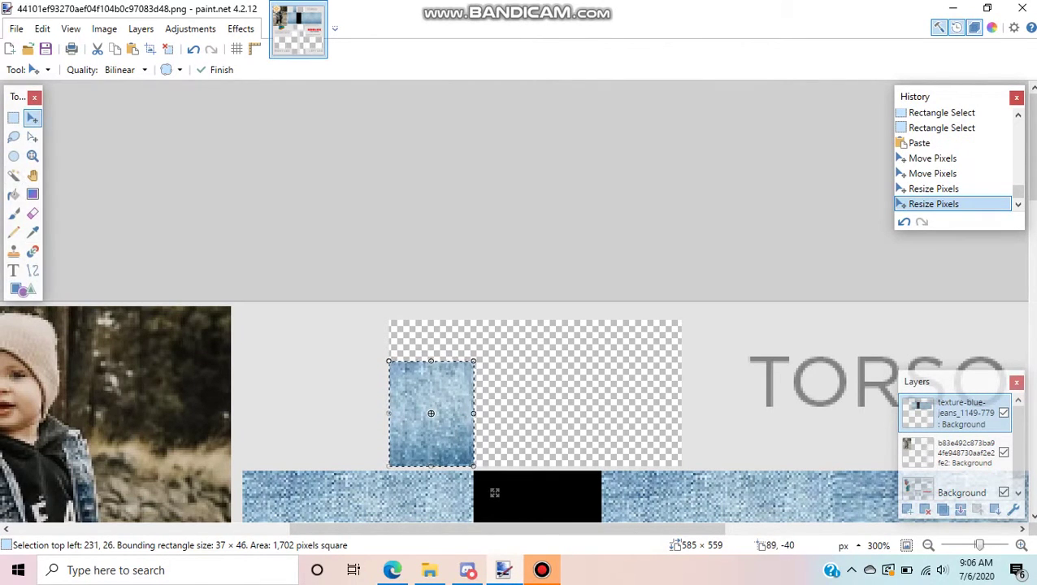
key(e)
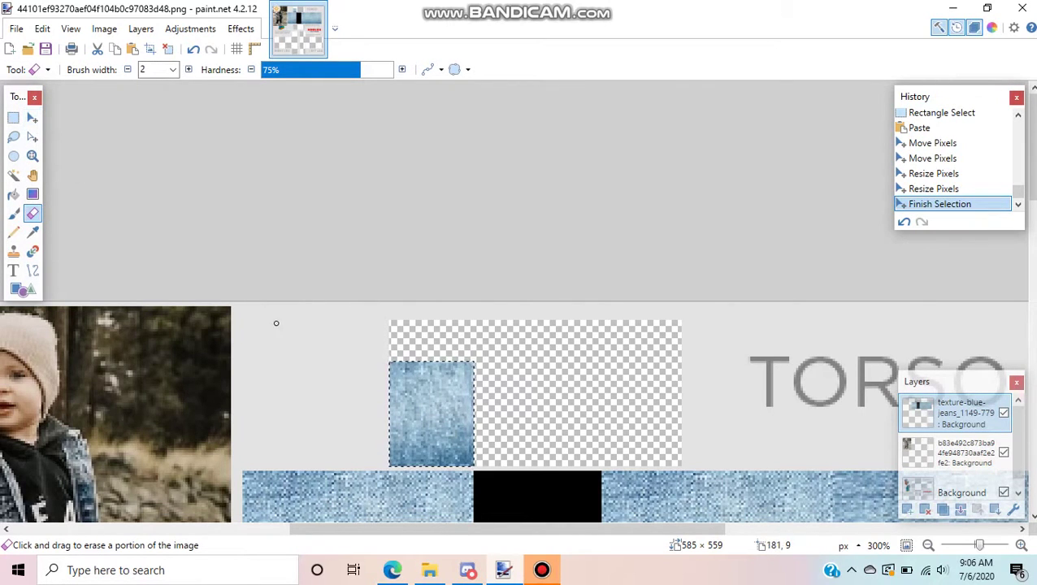
key(s)
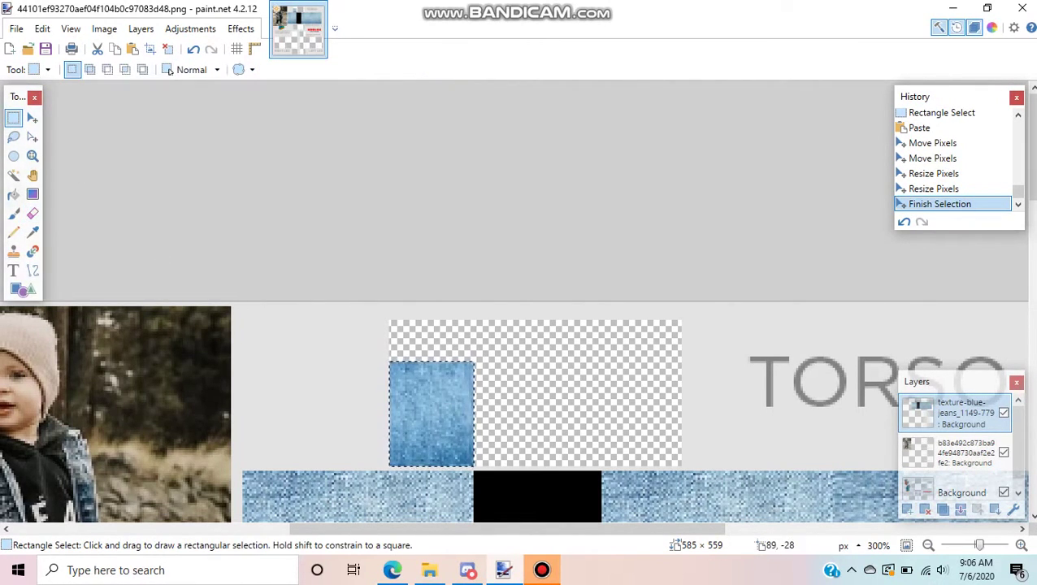
key(m)
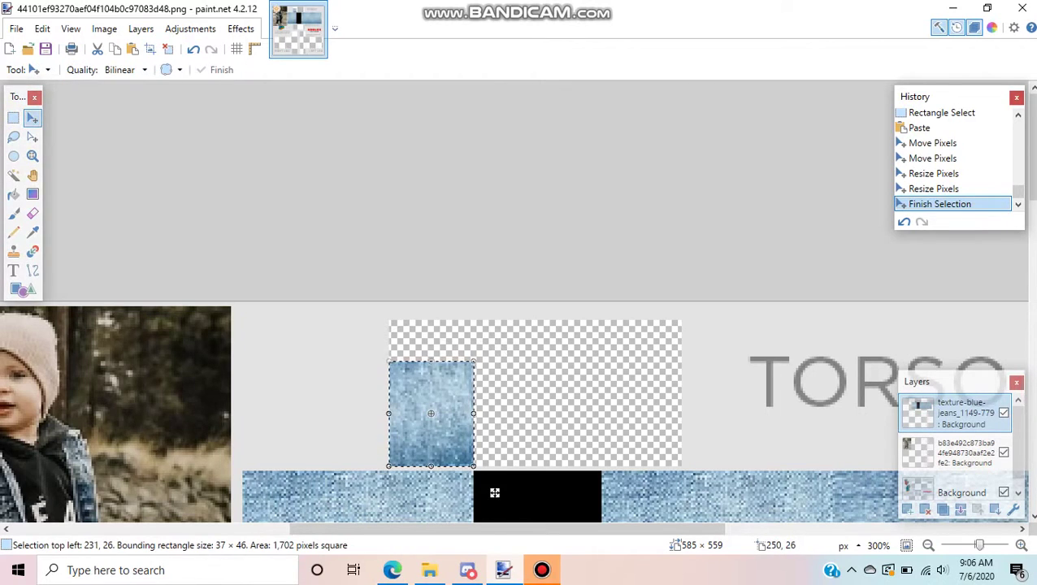
drag(432, 363, 437, 320)
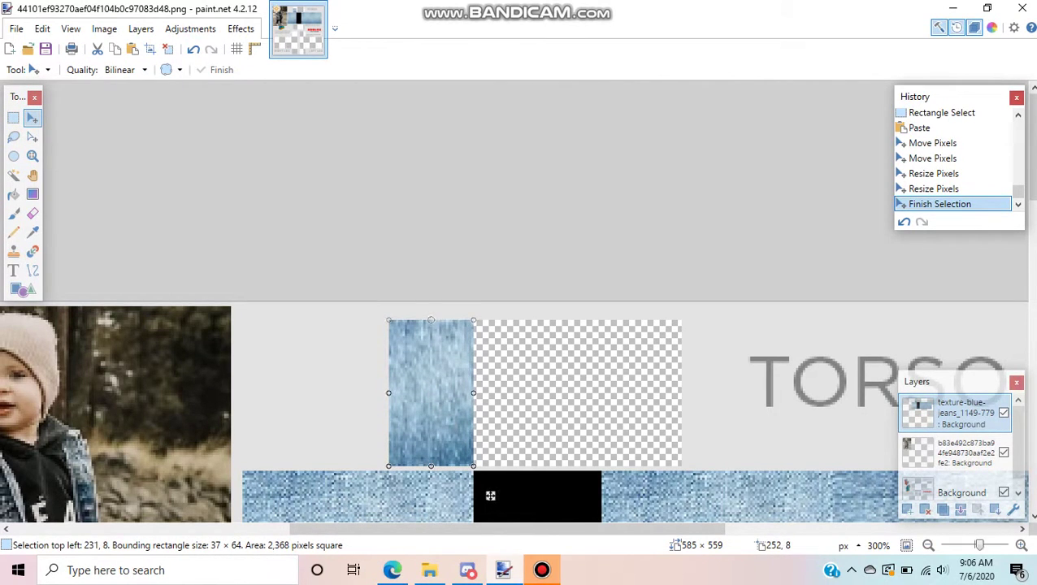
click(490, 496)
- Duplicate the 37 × 64 pixel denim strip, place the copy at 324, 8 along the black strip's right edge, and clear the selection
key(s)
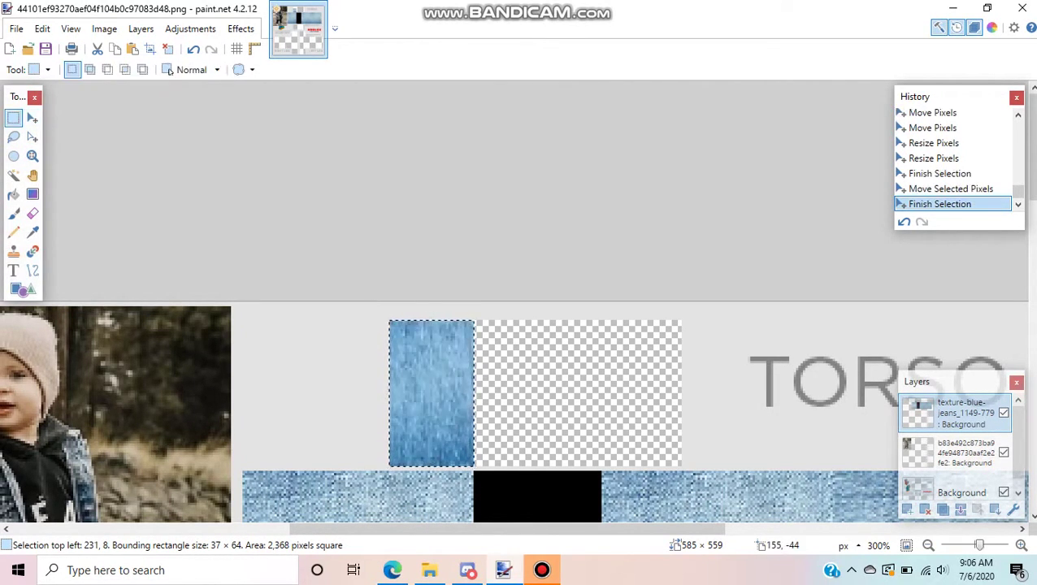
key(ctrl+v)
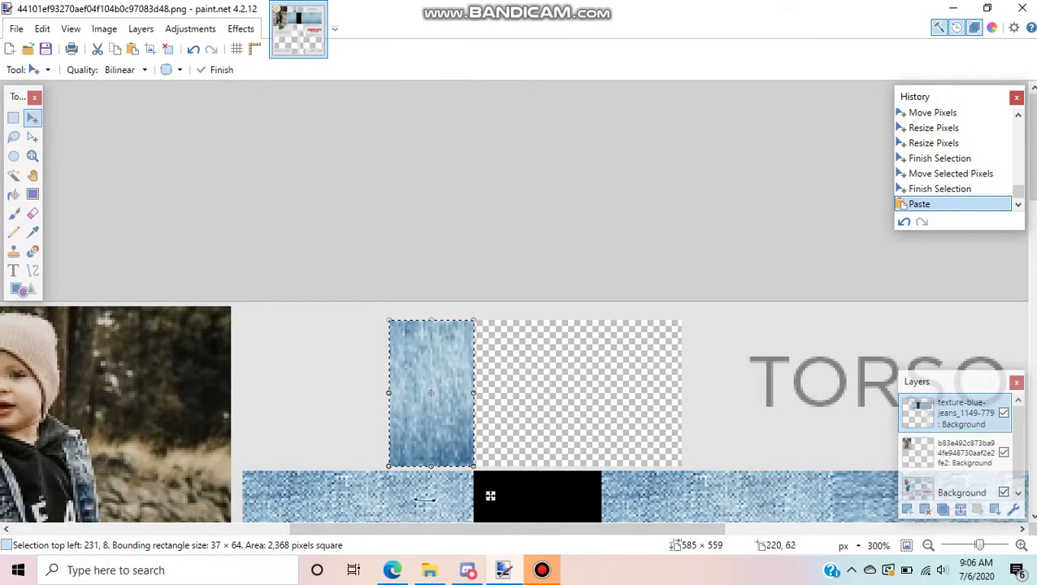
drag(491, 496, 701, 496)
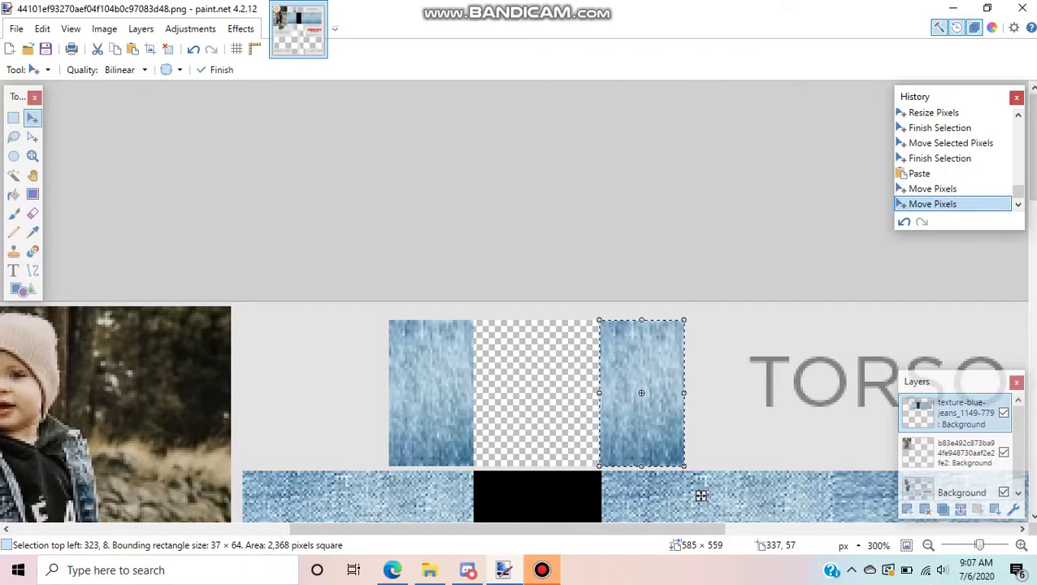
drag(980, 545, 990, 545)
scroll(517, 300, down, 8)
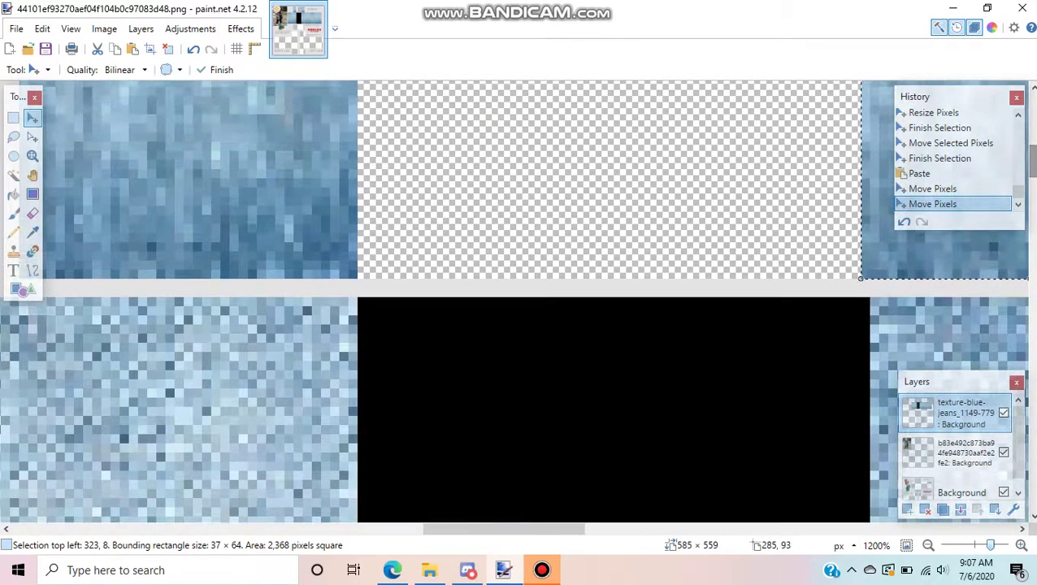
scroll(894, 308, right, 4)
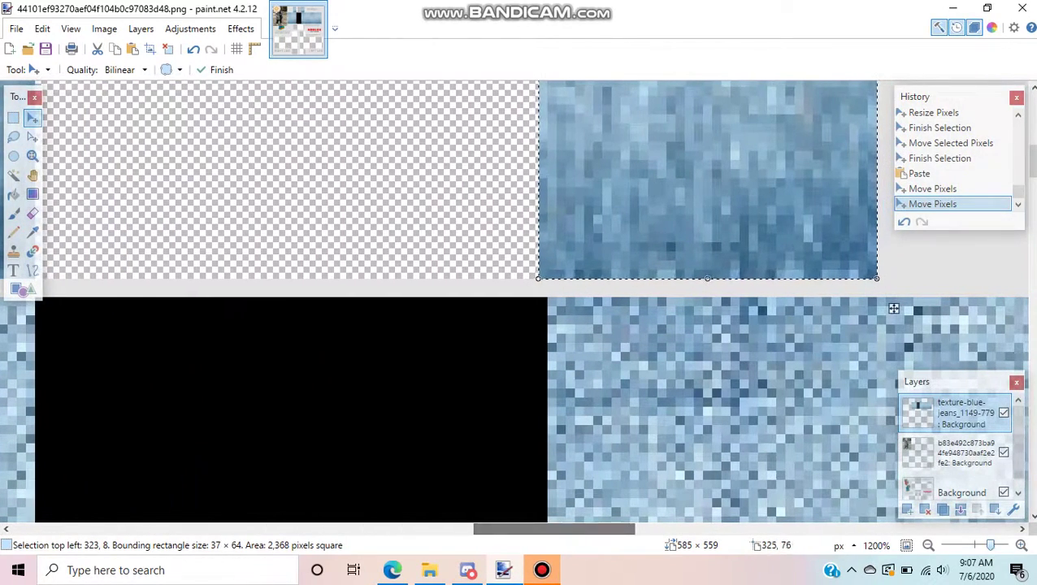
drag(893, 308, 903, 308)
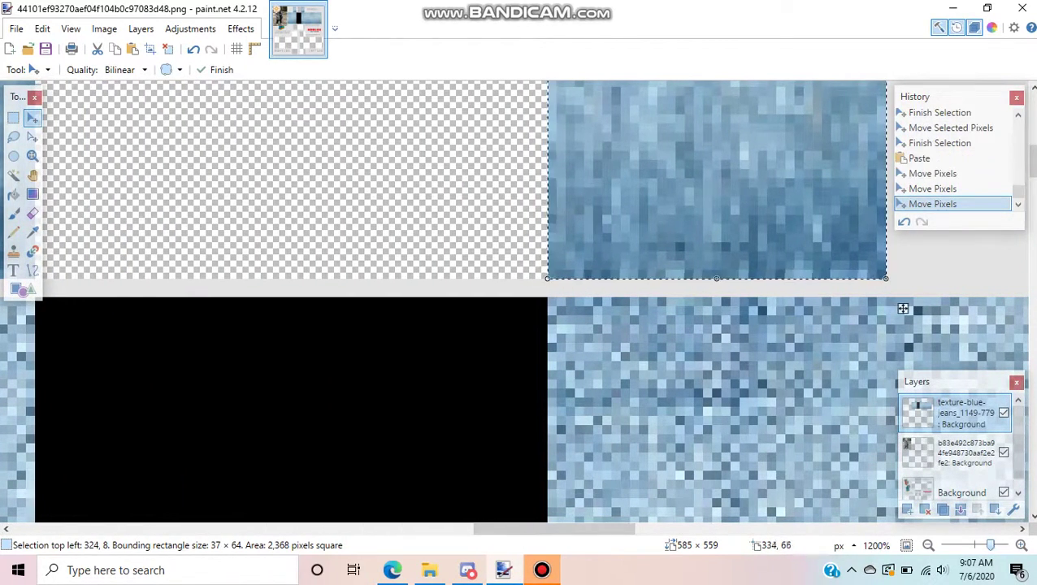
click(13, 117)
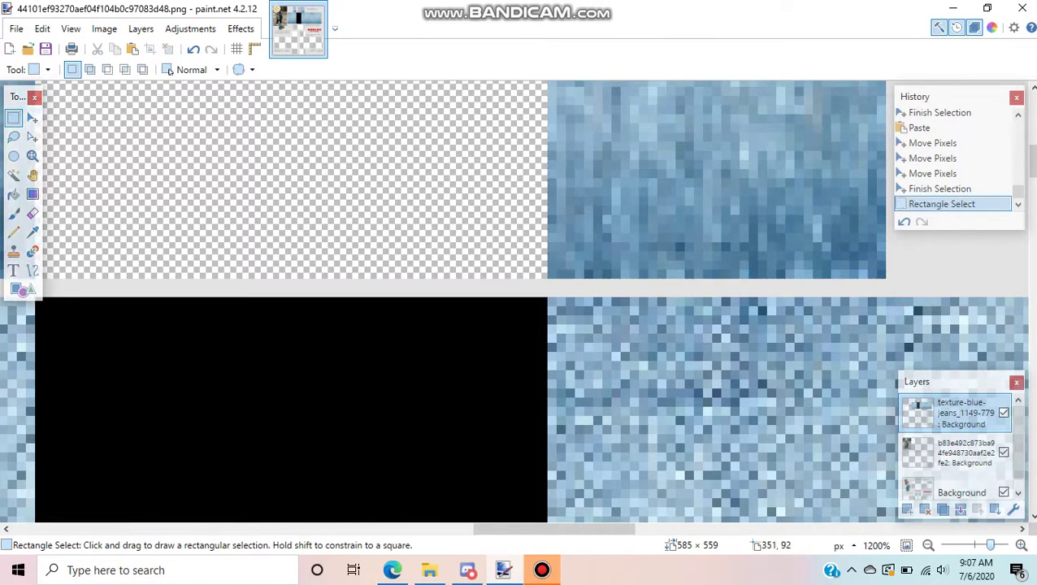
- Set the Paintbrush width to 75 for painting the gap between the two upper denim strips
key(ctrl+minus)
key(ctrl+minus)
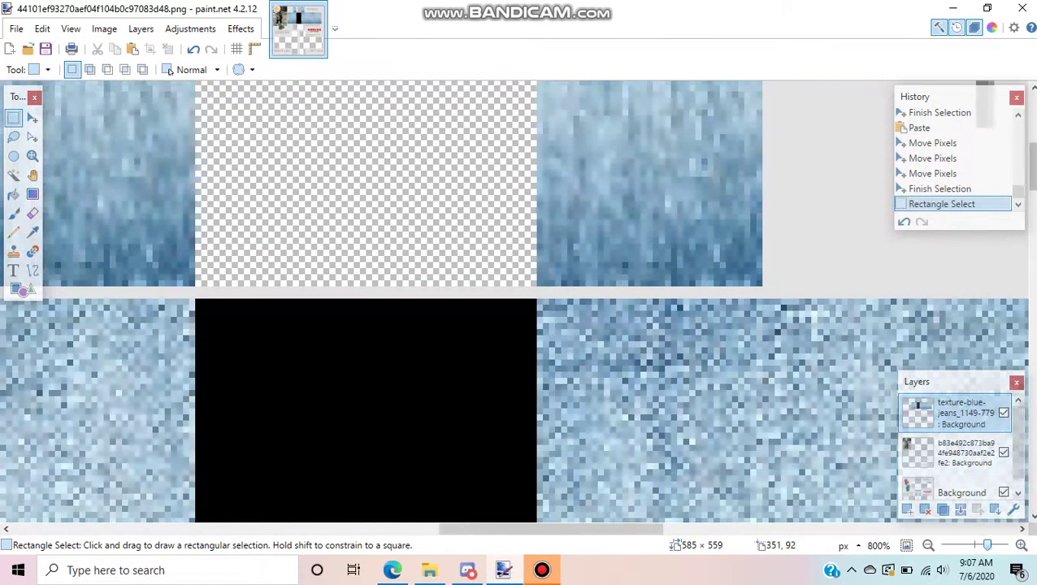
scroll(515, 300, up, 5)
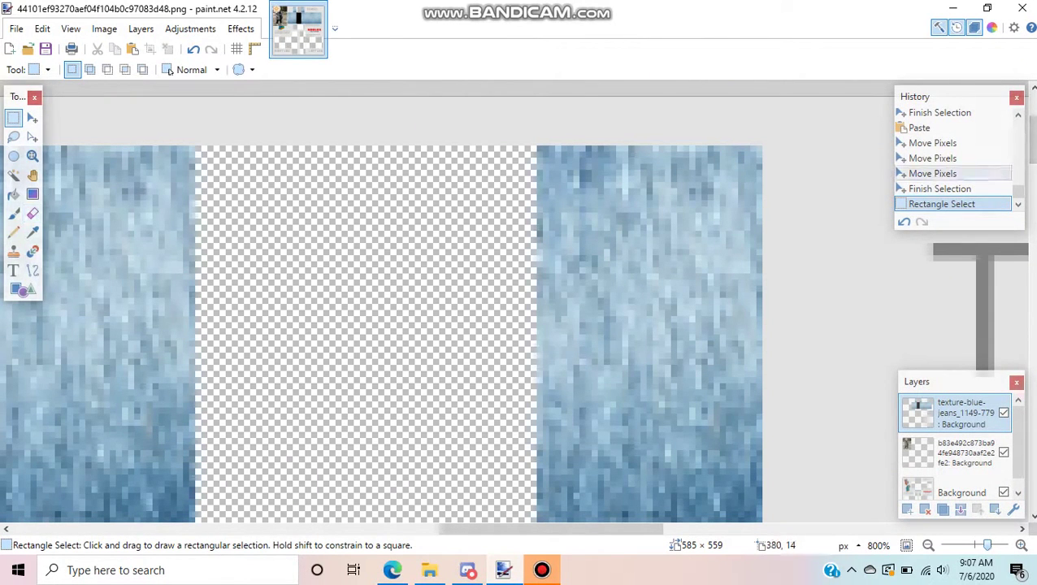
drag(1032, 140, 1032, 154)
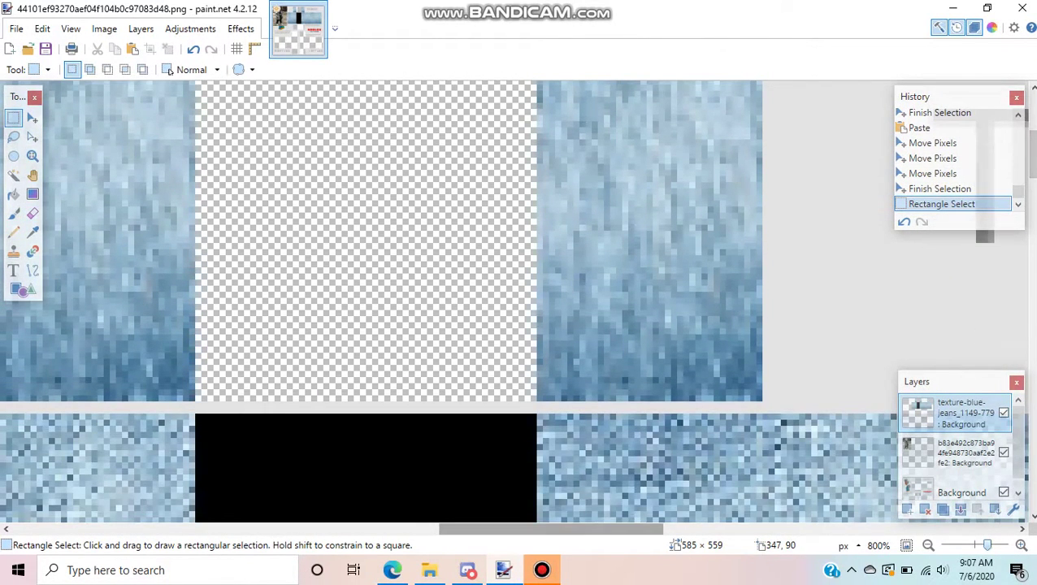
scroll(169, 70, left, 4)
click(13, 213)
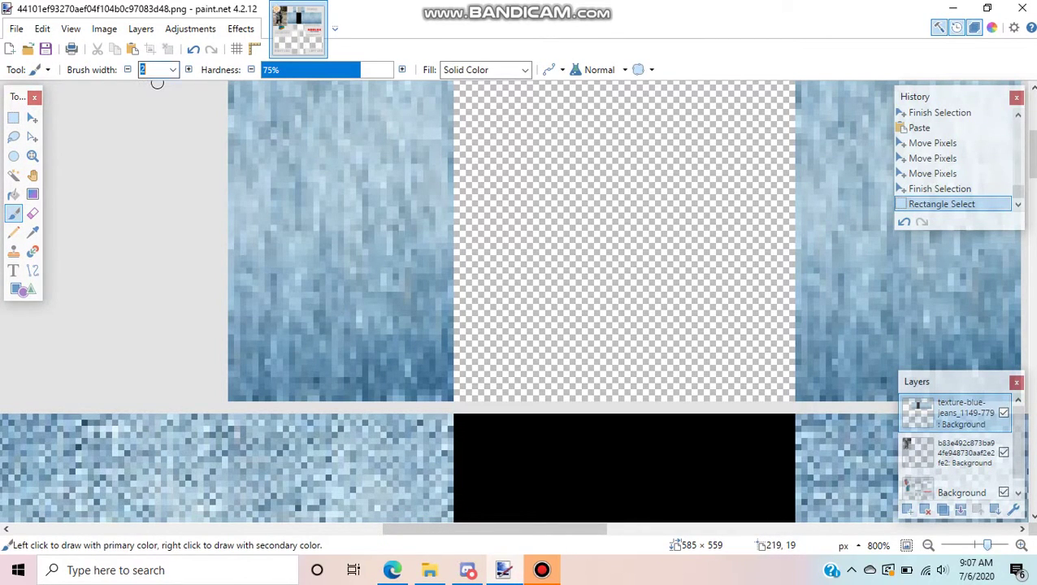
text(75)
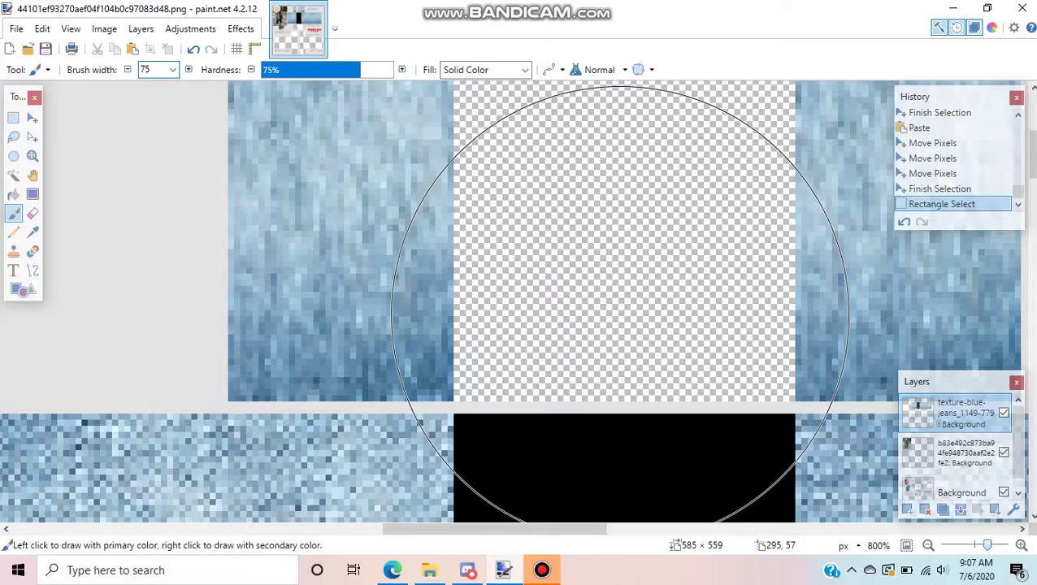
- Stamp a solid black circle repeatedly on one spot over the gap between the upper denim strips, overlapping the black torso strip
key(ctrl+plus)
key(ctrl+plus)
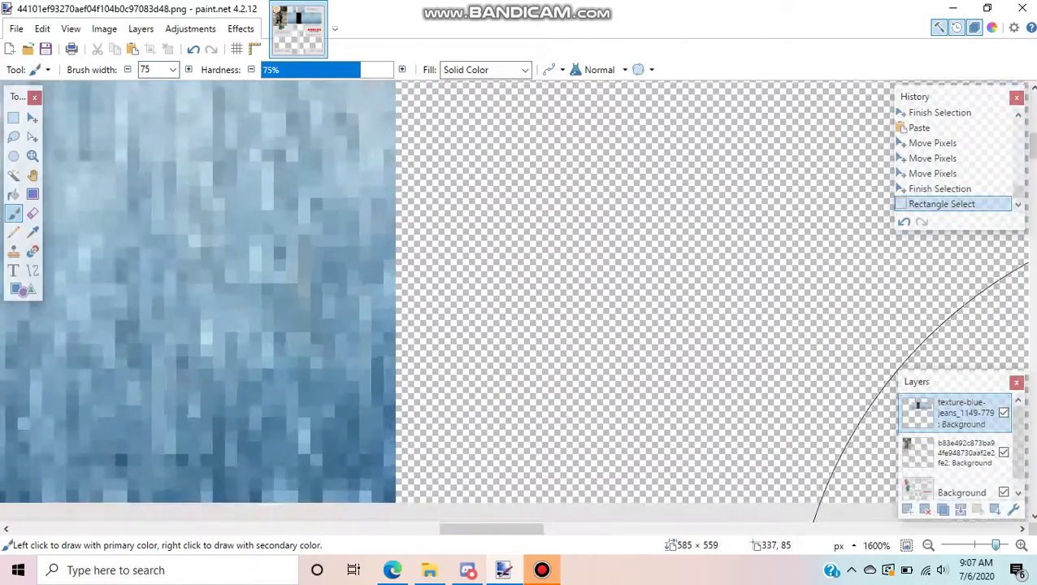
key(ctrl+minus)
key(ctrl+minus)
key(ctrl+minus)
key(ctrl+minus)
key(ctrl+minus)
key(ctrl+minus)
key(ctrl+minus)
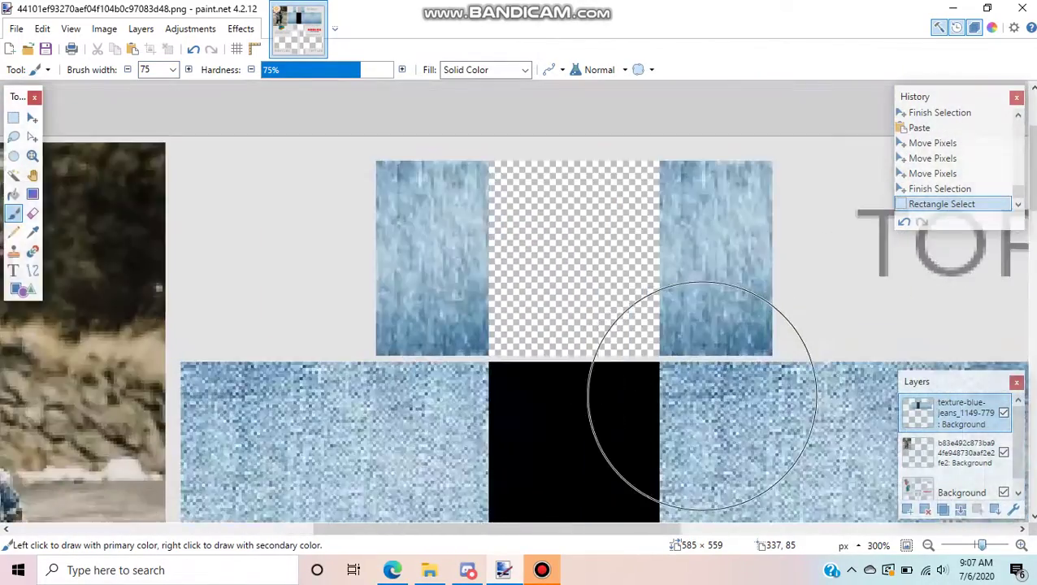
key(ctrl+plus)
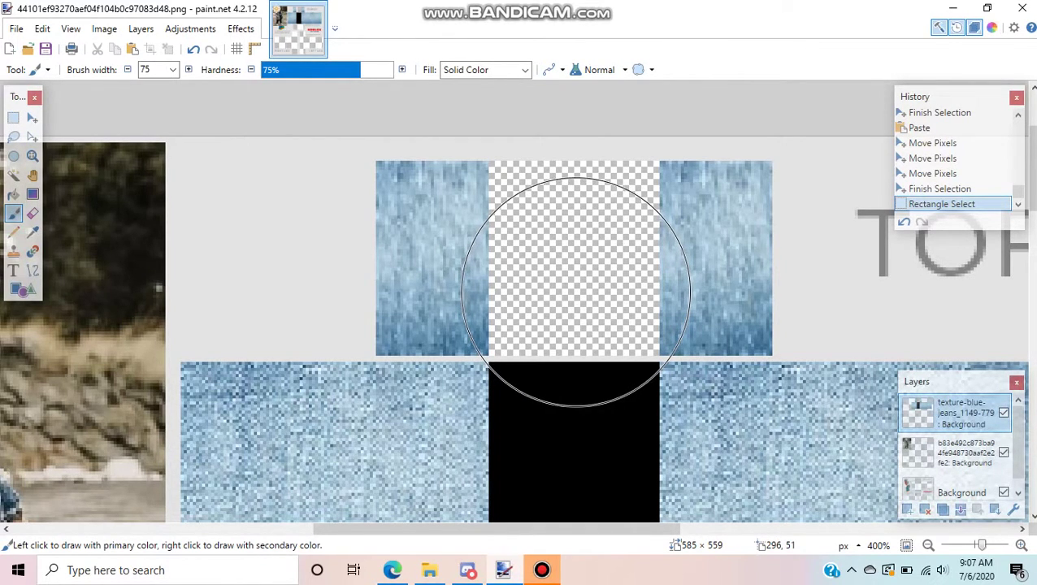
click(577, 292)
click(576, 292)
click(576, 292)
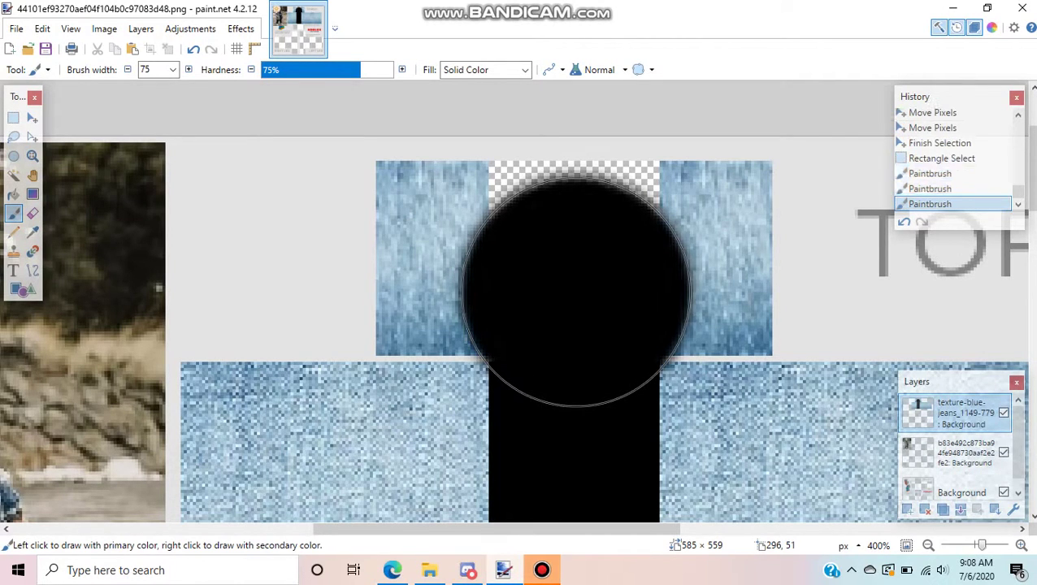
click(576, 292)
click(576, 292)
click(576, 292)
click(576, 292)
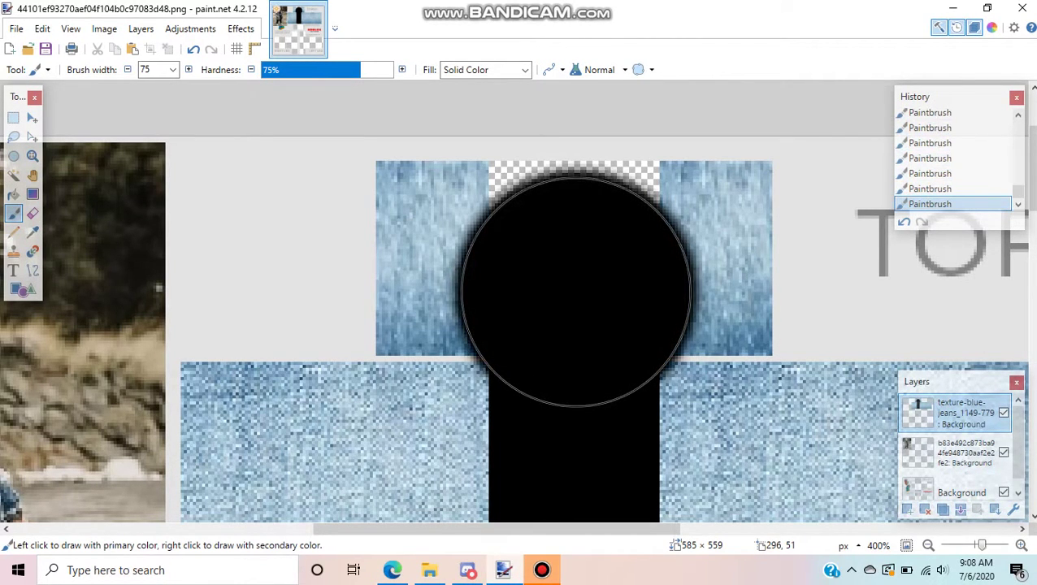
click(576, 292)
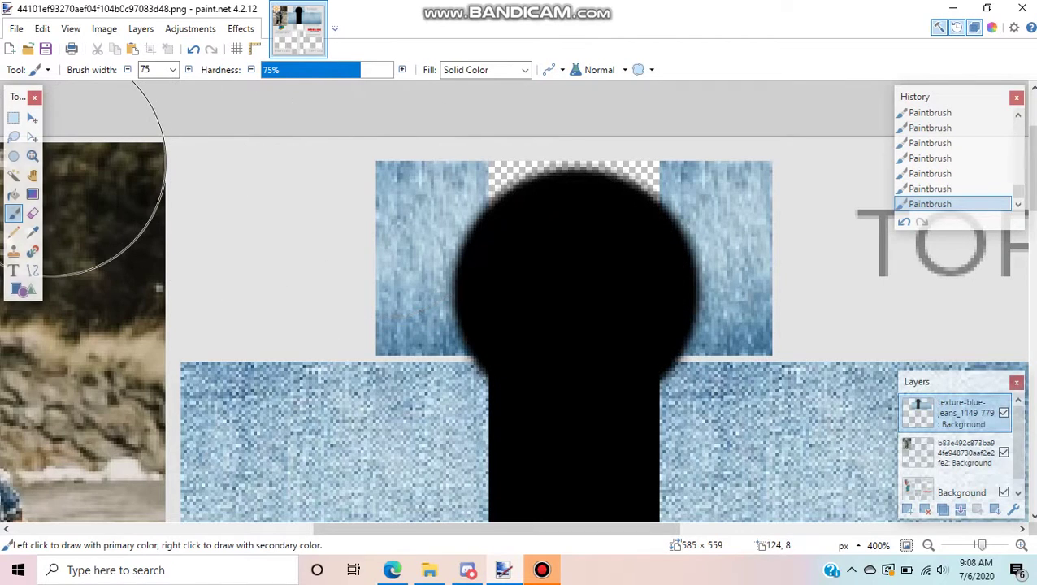
click(13, 156)
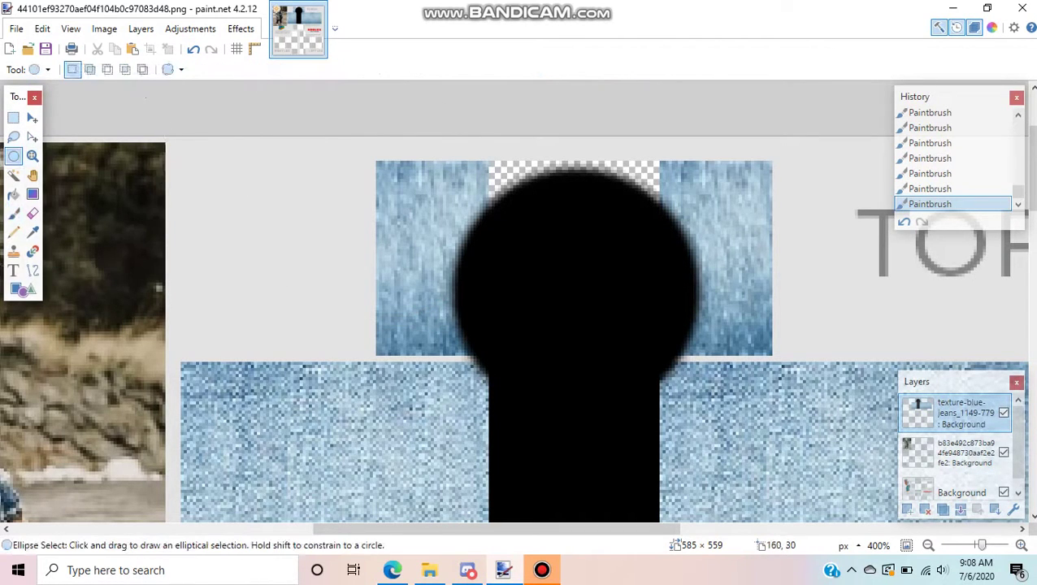
drag(497, 528, 589, 529)
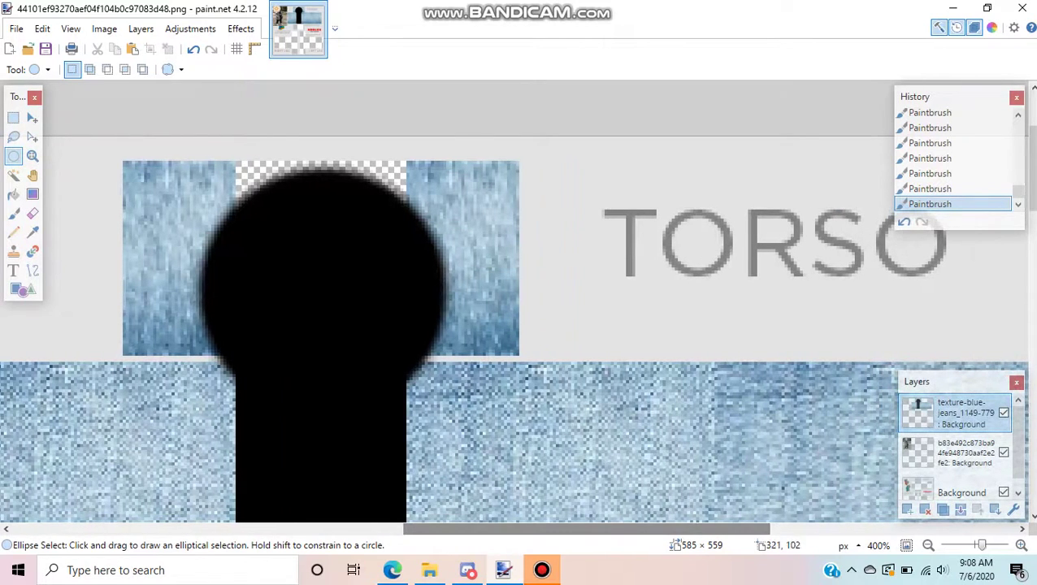
click(13, 175)
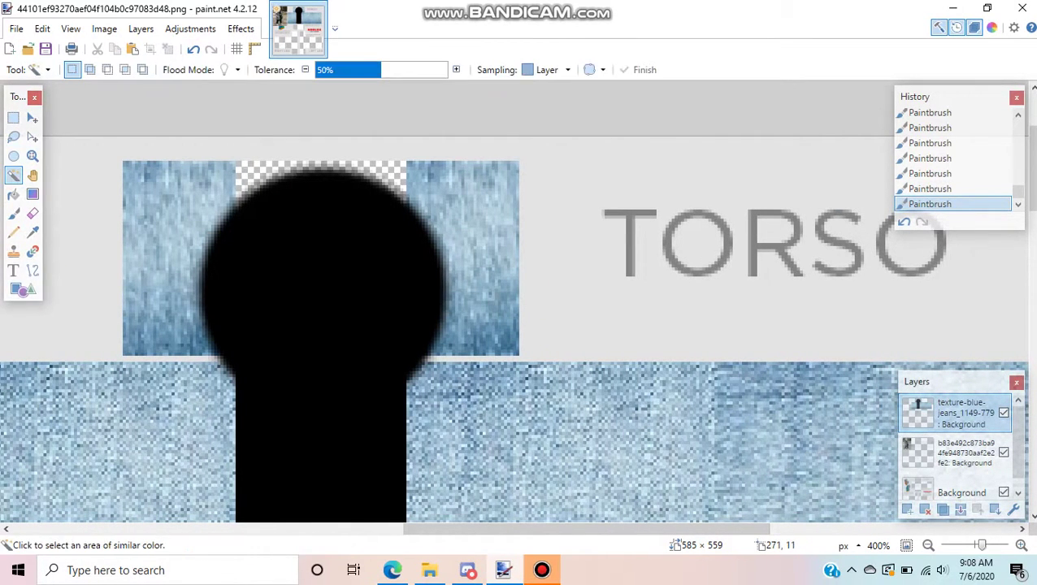
click(247, 172)
click(200, 100)
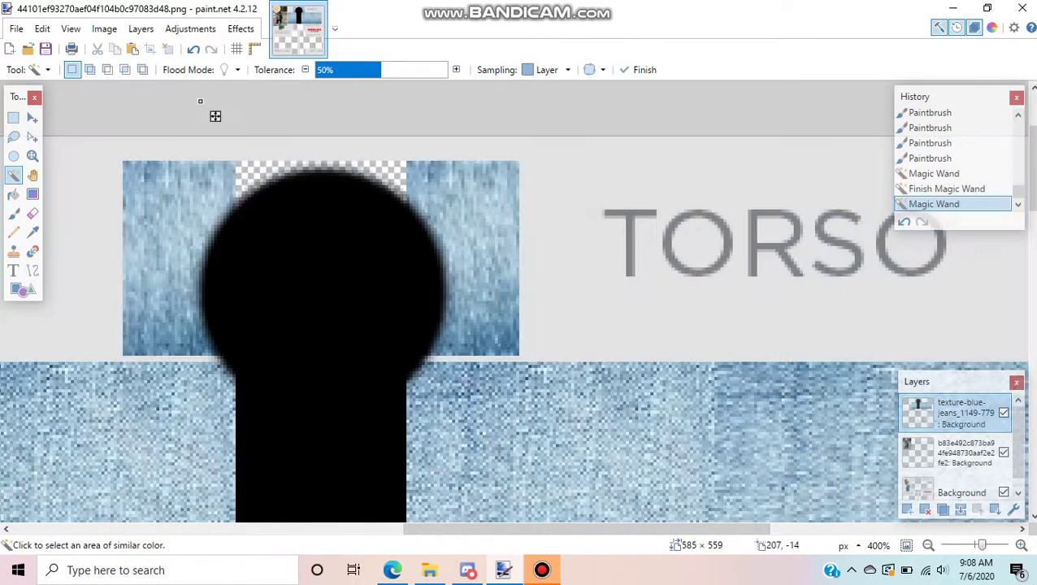
click(13, 118)
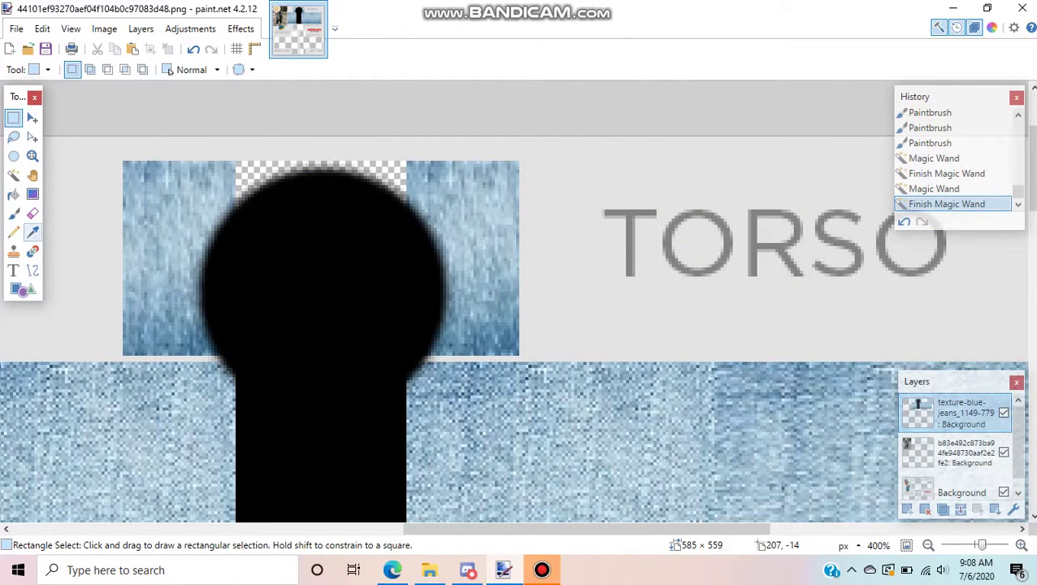
- Set the Paintbrush width to 5
click(13, 213)
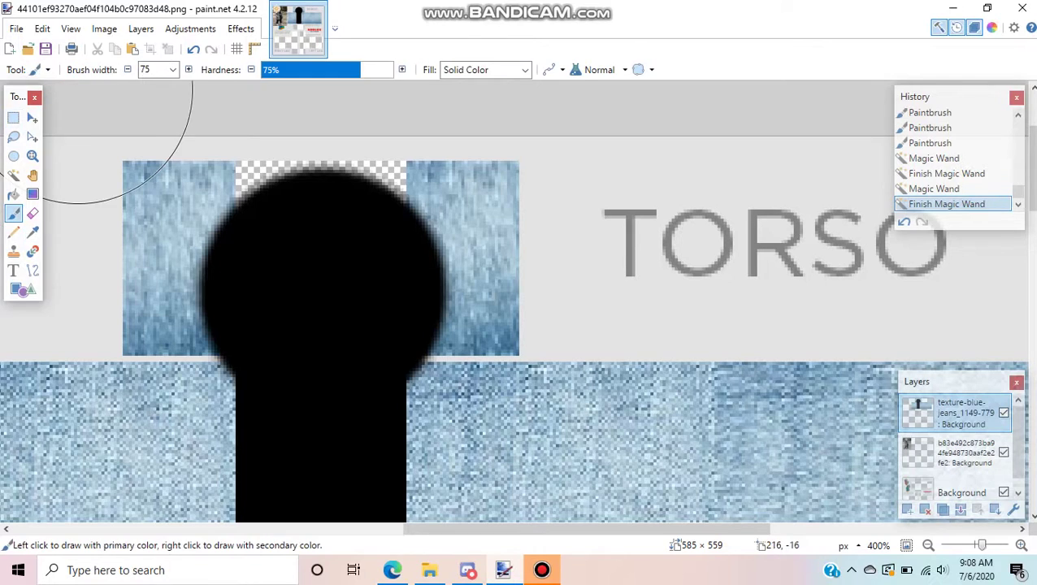
click(154, 70)
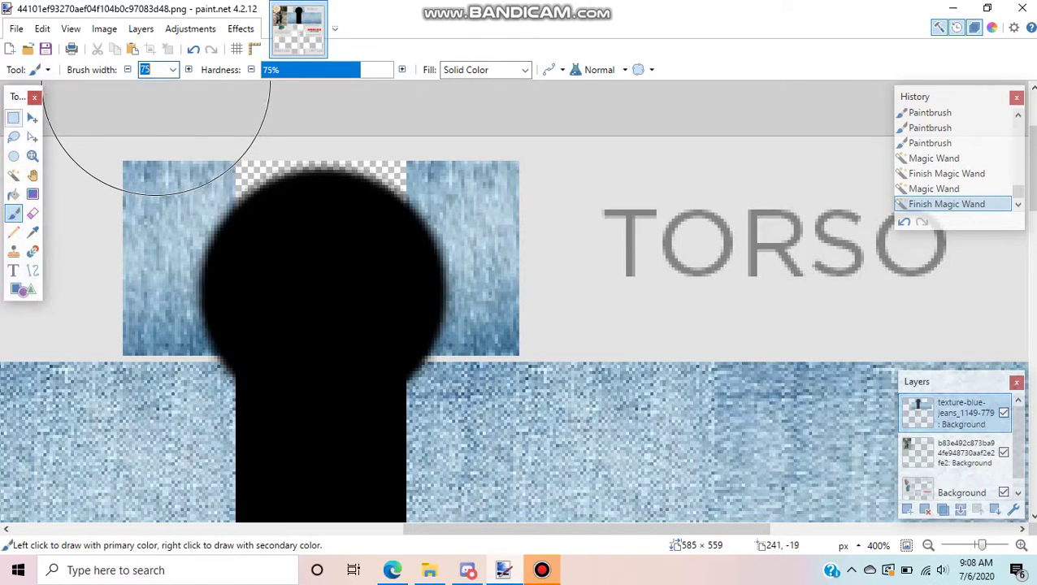
text(5)
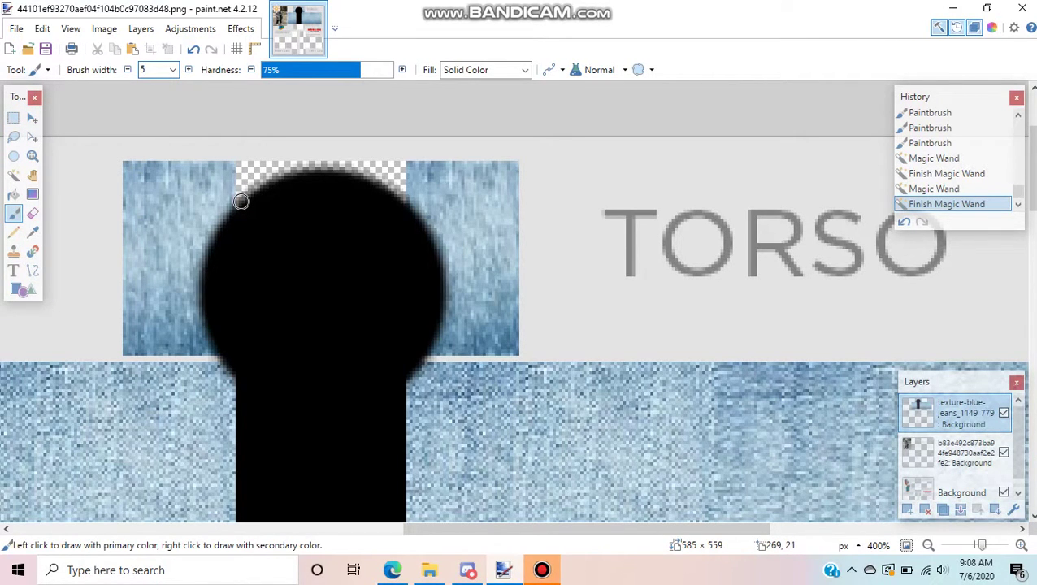
- Paste the denim strip and resize it to 56 × 4 pixels at 268, 8, bridging the two upper denim strips above the black circle
click(13, 117)
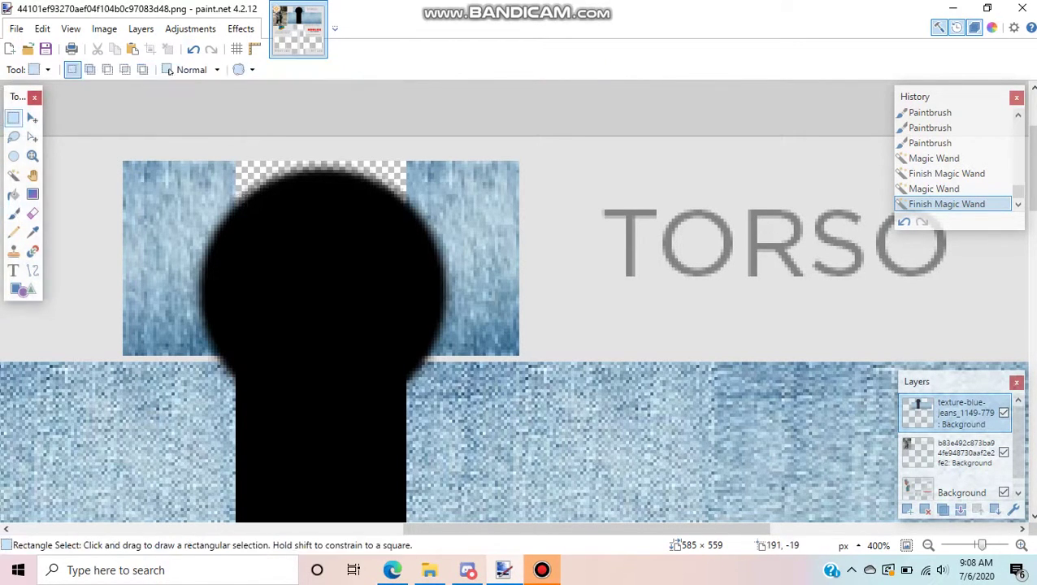
key(ctrl+v)
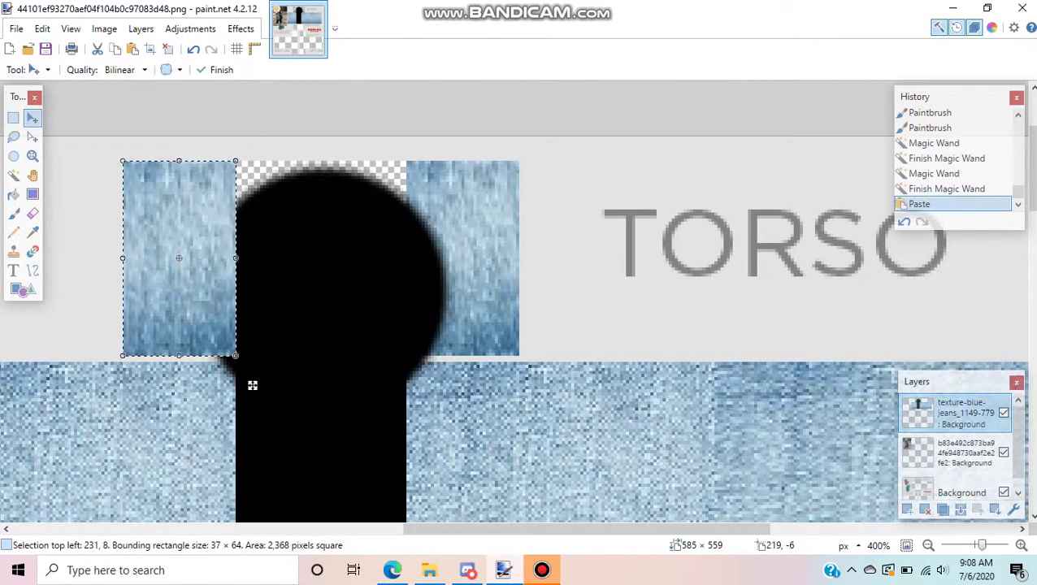
drag(252, 385, 390, 199)
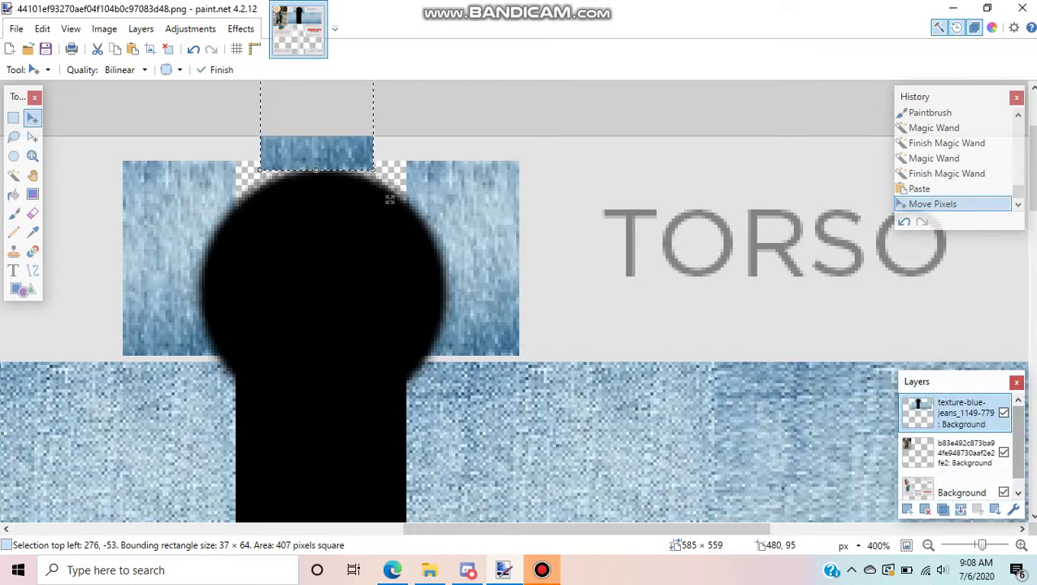
scroll(390, 199, up, 1)
drag(1032, 162, 1031, 136)
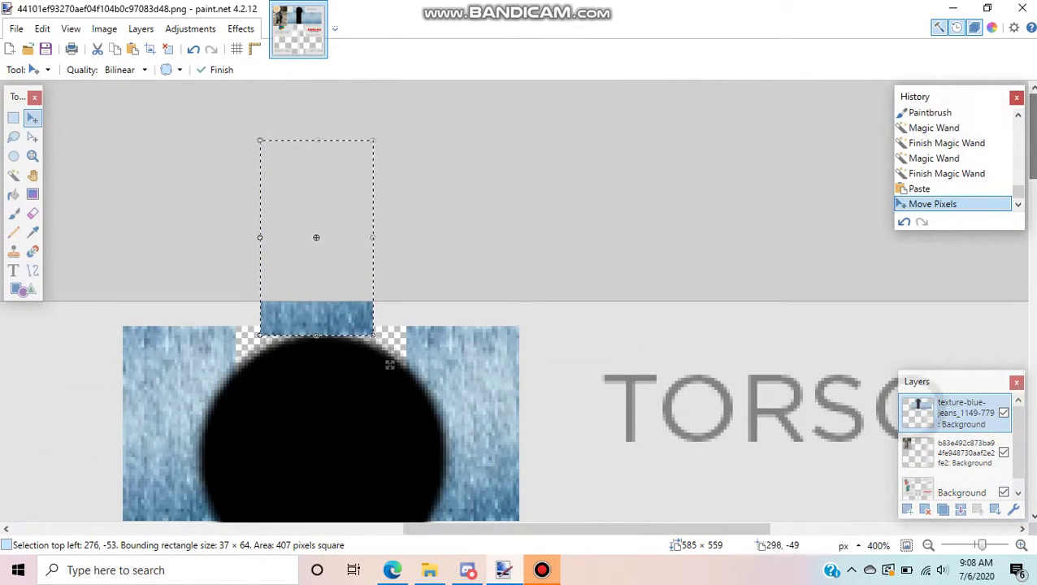
drag(318, 140, 307, 326)
drag(407, 338, 439, 340)
drag(260, 329, 235, 329)
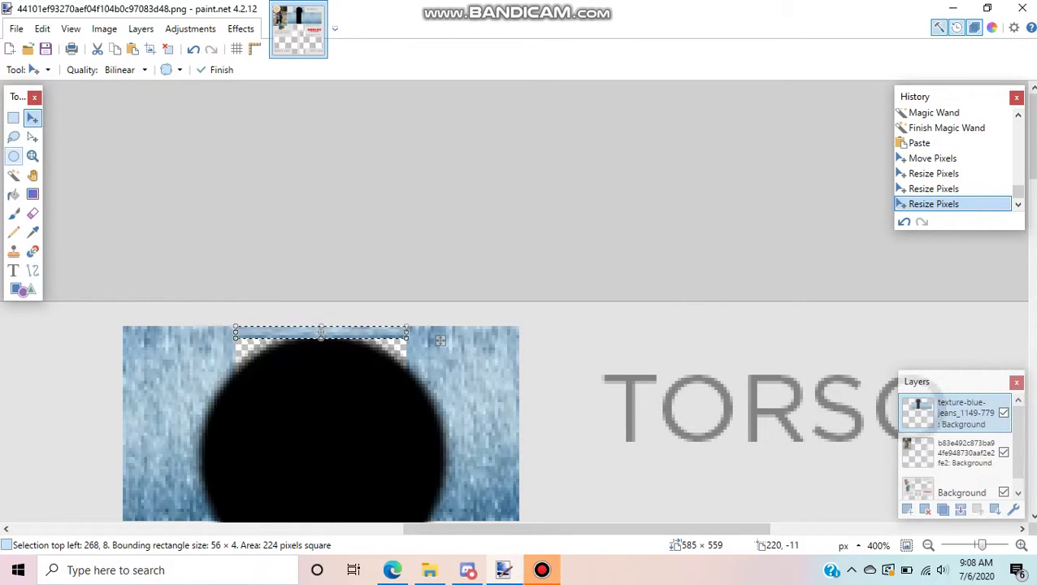
key(Return)
- Paste another denim strip and shrink it to 43 × 3 pixels at 238, 11, covering the start of the gap at the circle's upper-left curve
key(ctrl+v)
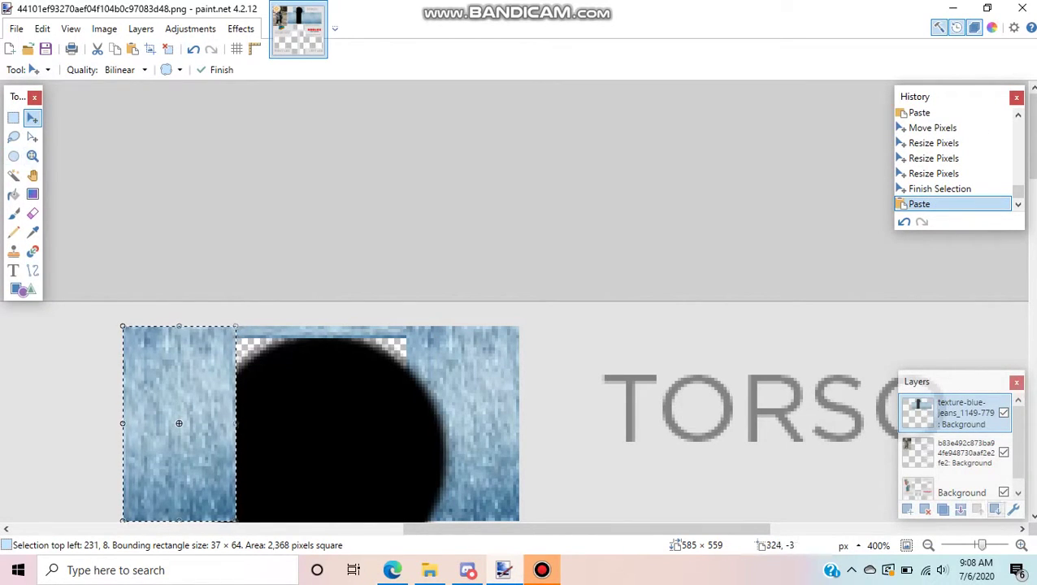
drag(982, 545, 985, 545)
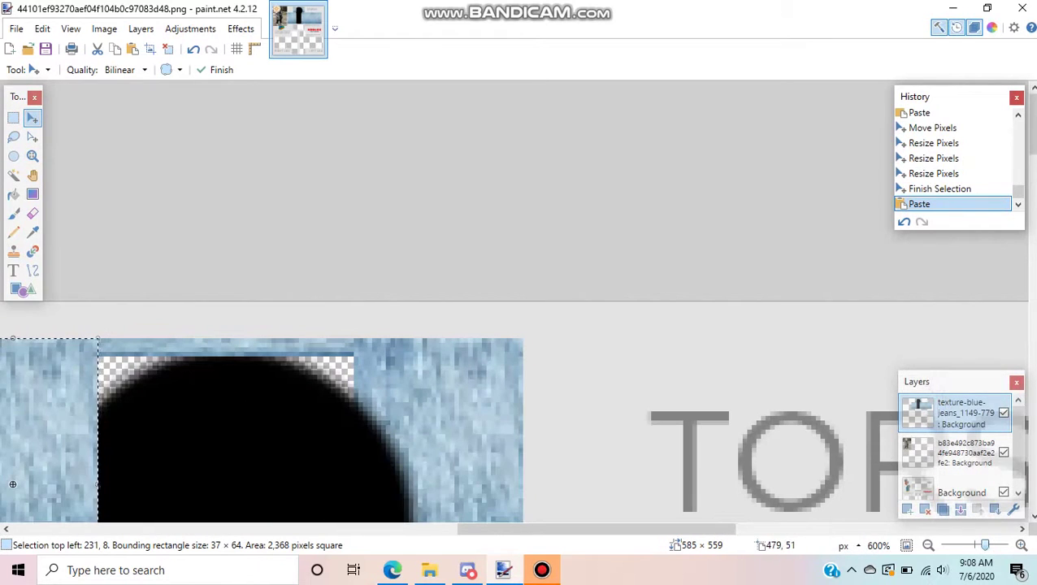
drag(597, 528, 465, 528)
drag(500, 485, 633, 413)
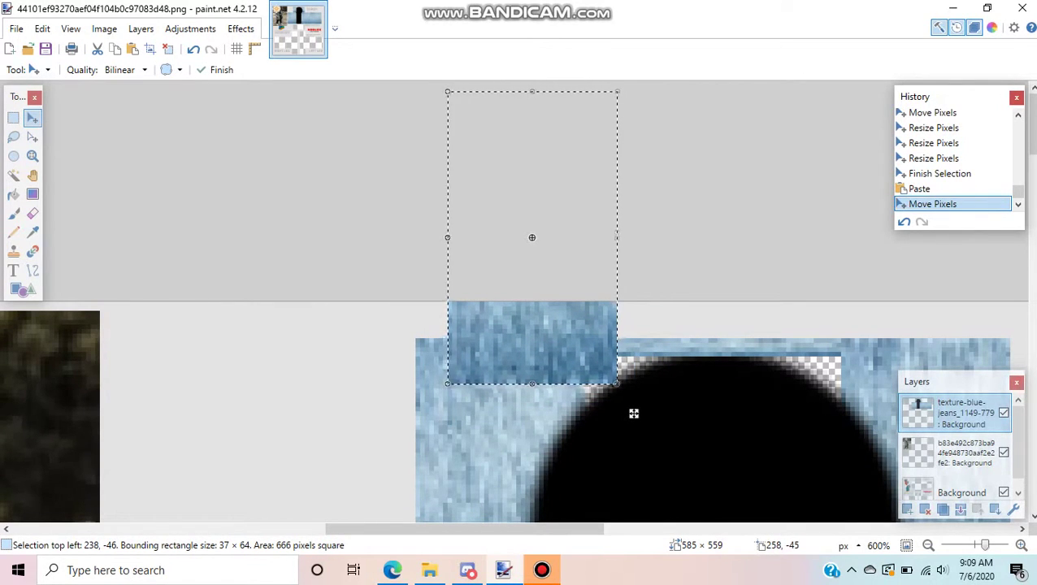
click(537, 93)
drag(537, 93, 532, 352)
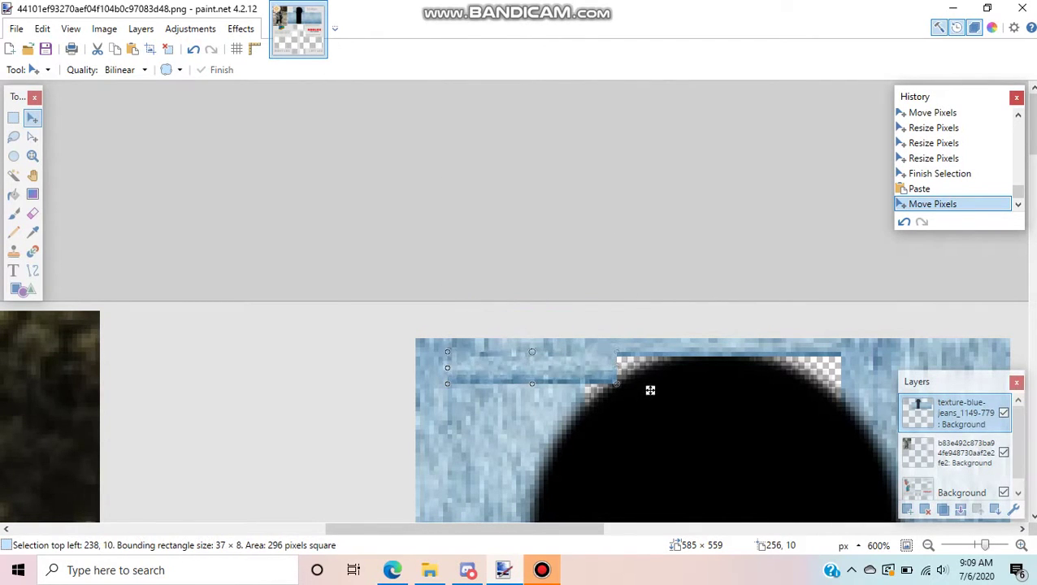
drag(651, 390, 668, 389)
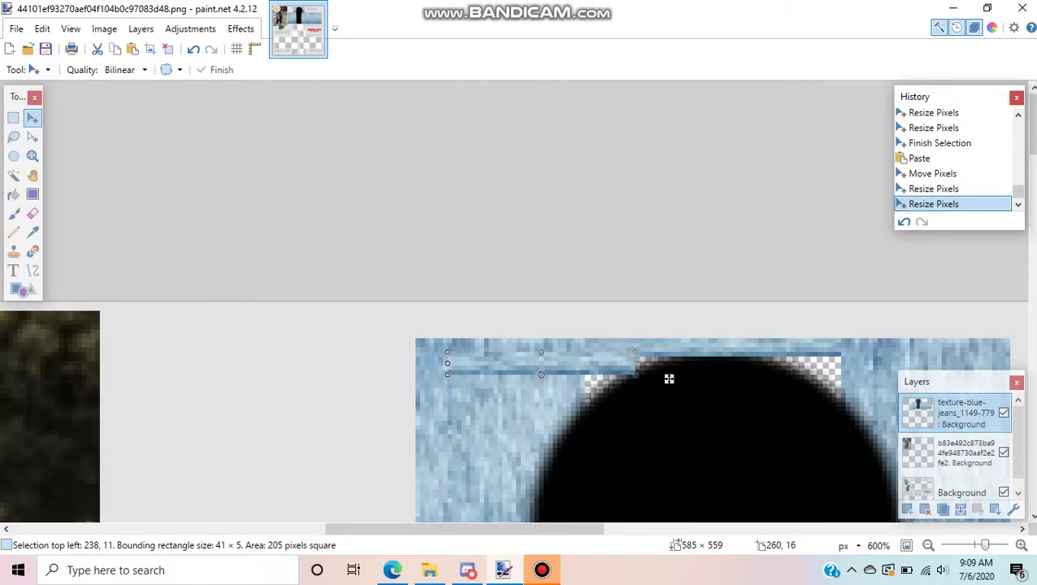
click(669, 379)
drag(678, 379, 678, 367)
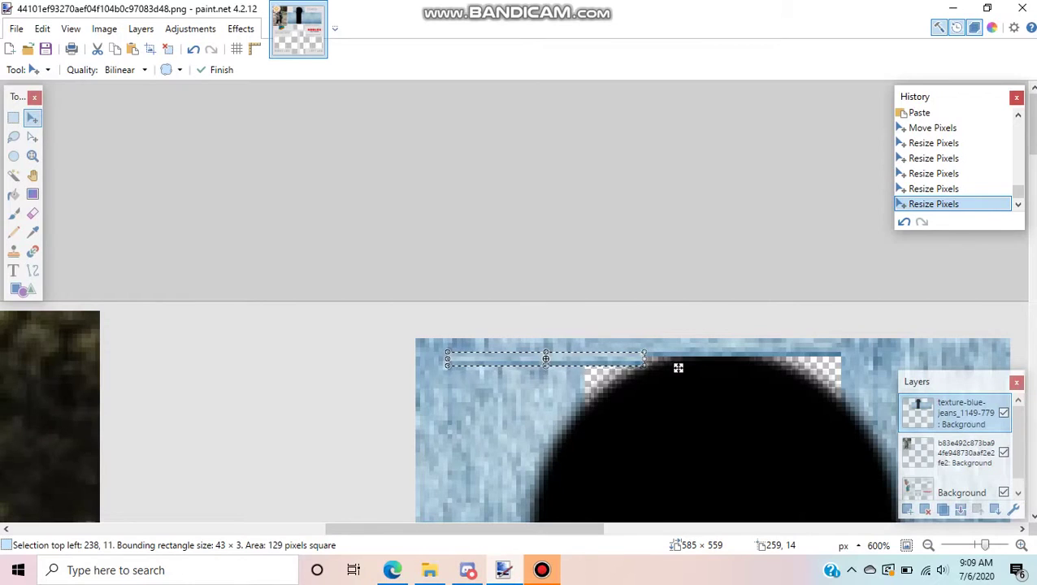
- Layer copies of the 43 × 3 pixel strip down the circle's upper-left curve, trimming the lowest one to the torso box's left edge
key(s)
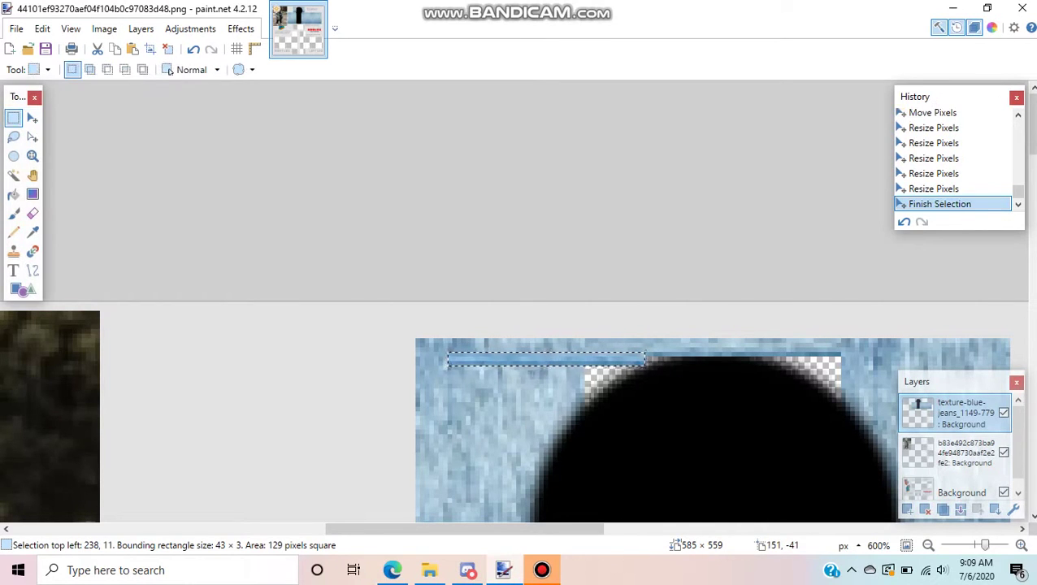
key(ctrl+v)
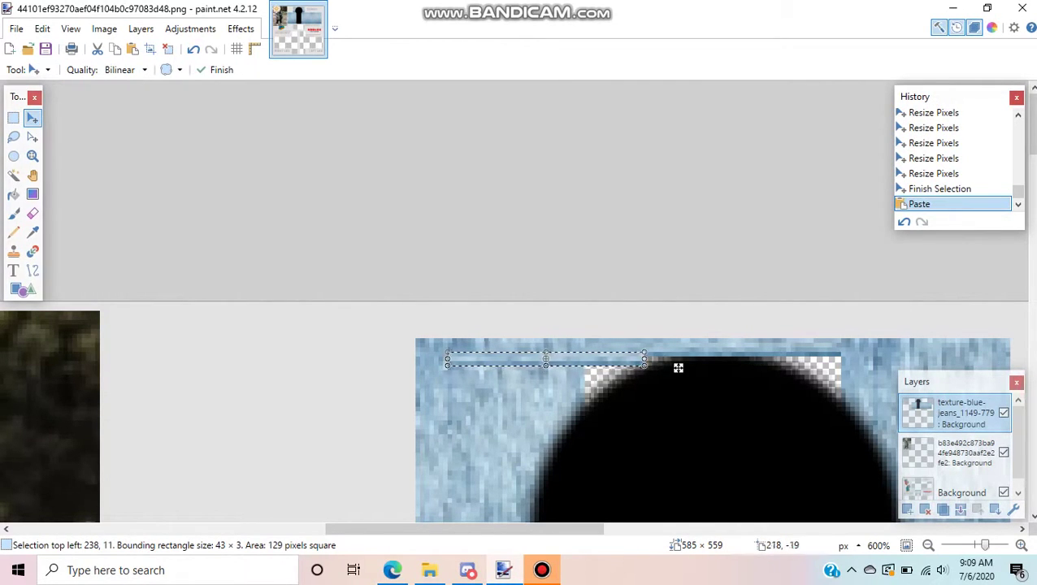
drag(678, 367, 636, 395)
key(ctrl+v)
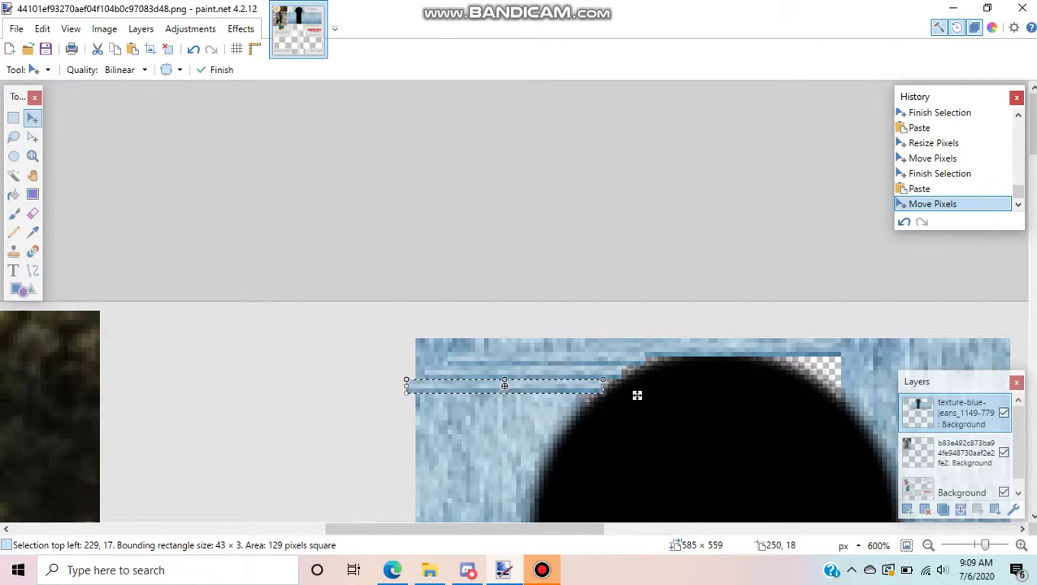
drag(384, 387, 421, 388)
- Place two copies of the 43 × 3 pixel denim strip along the circle's upper-right curve, the lower one at 316, 13
key(ctrl+v)
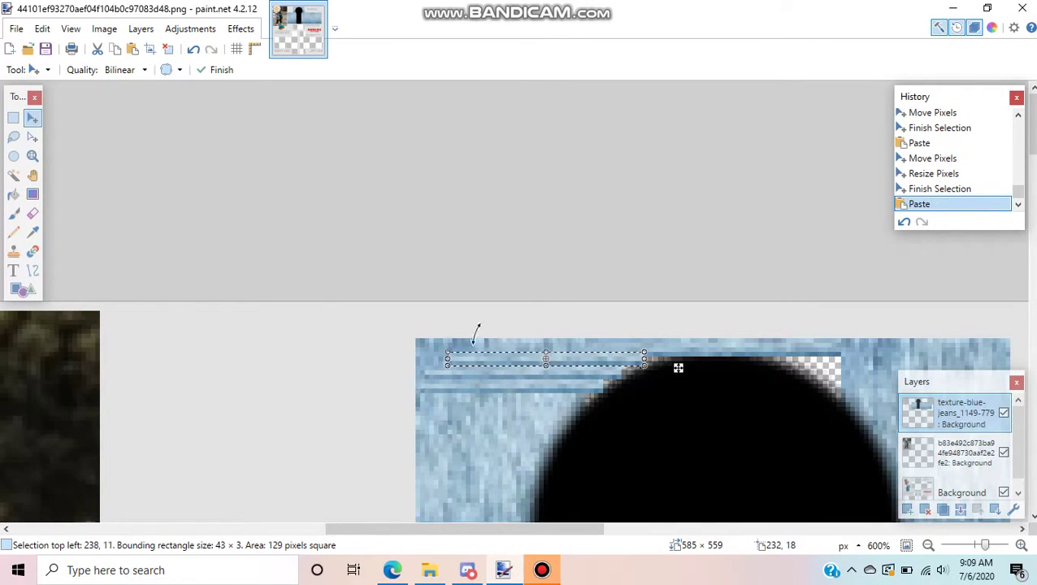
drag(657, 374, 378, 368)
key(ctrl+v)
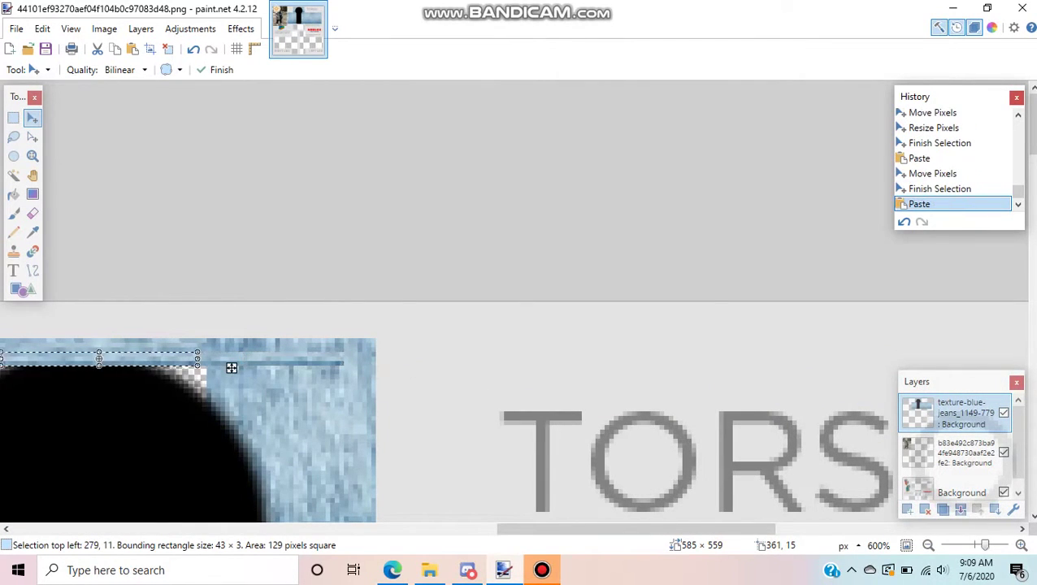
drag(232, 368, 400, 377)
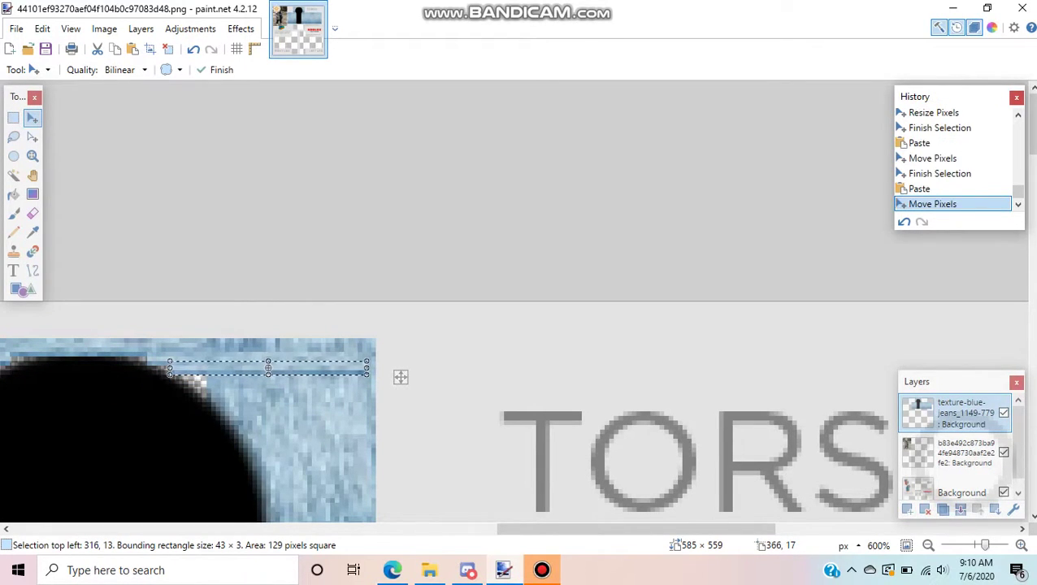
- Paste another thin denim strip over the remaining upper-right gap, resize it to 40 × 5 pixels at 321, 15, and clear the selection
key(ctrl+v)
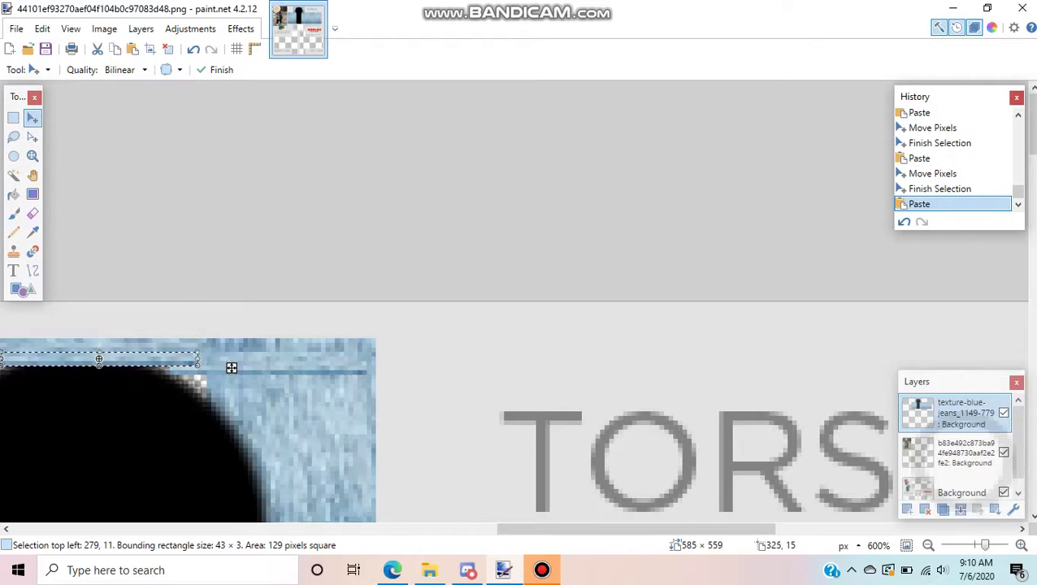
drag(232, 368, 418, 386)
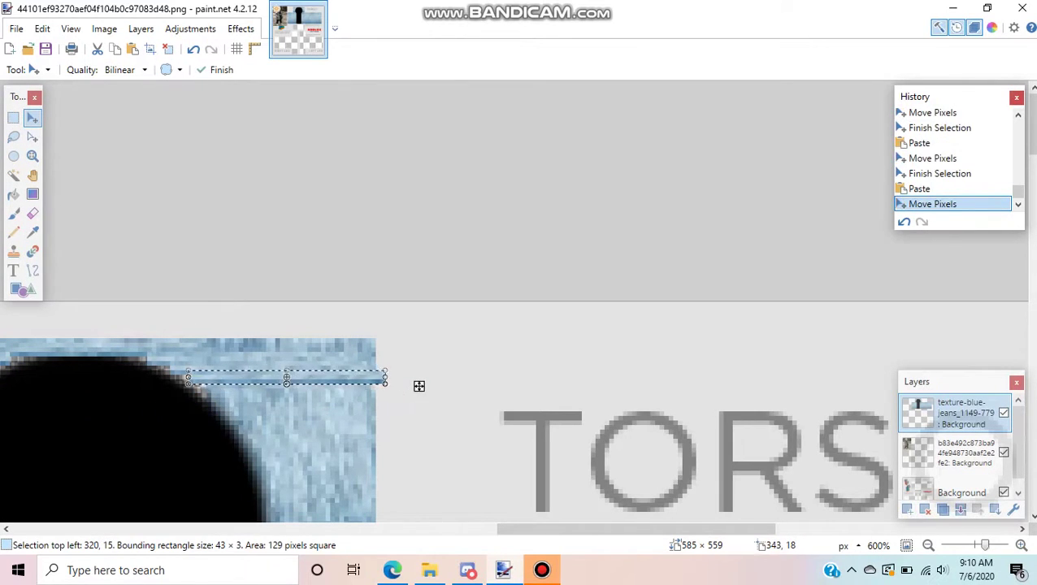
drag(294, 393, 296, 393)
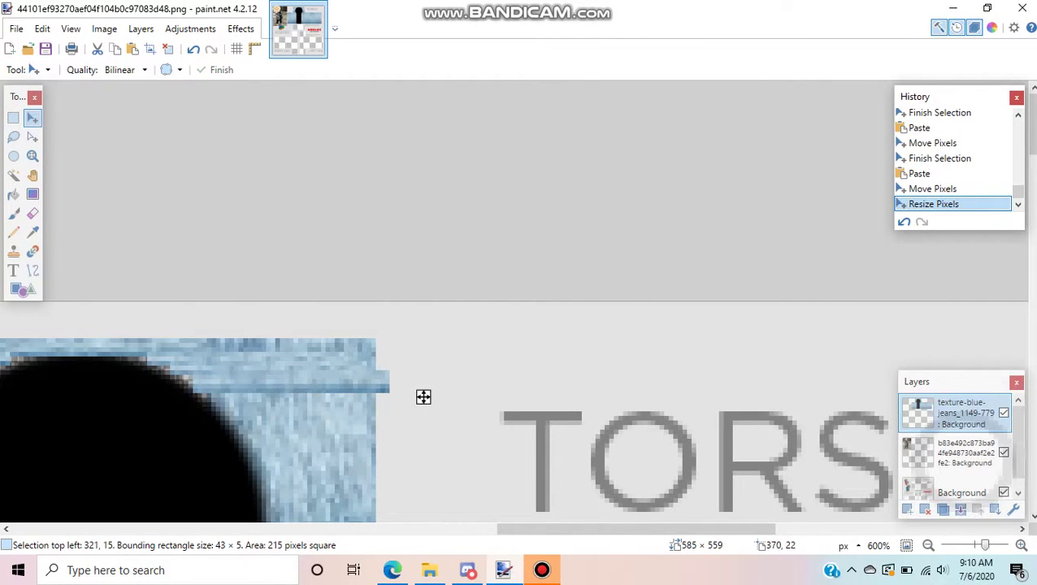
click(423, 396)
key(s)
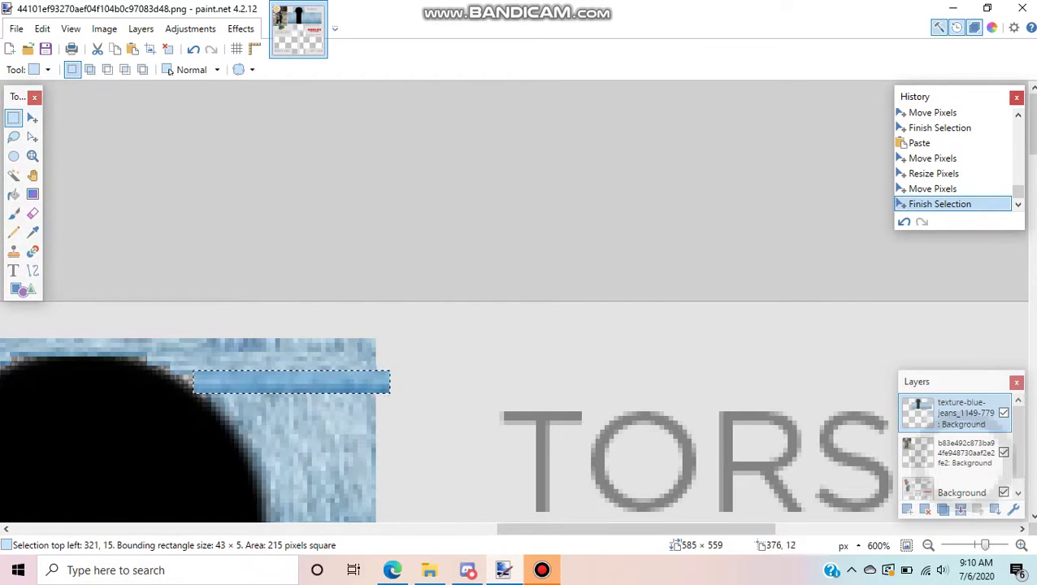
click(32, 118)
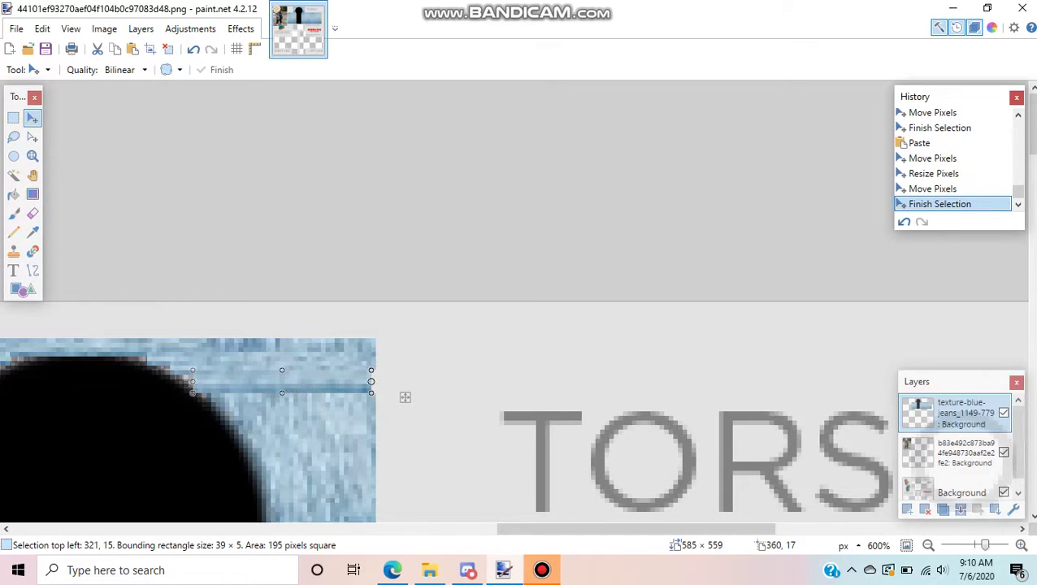
click(405, 396)
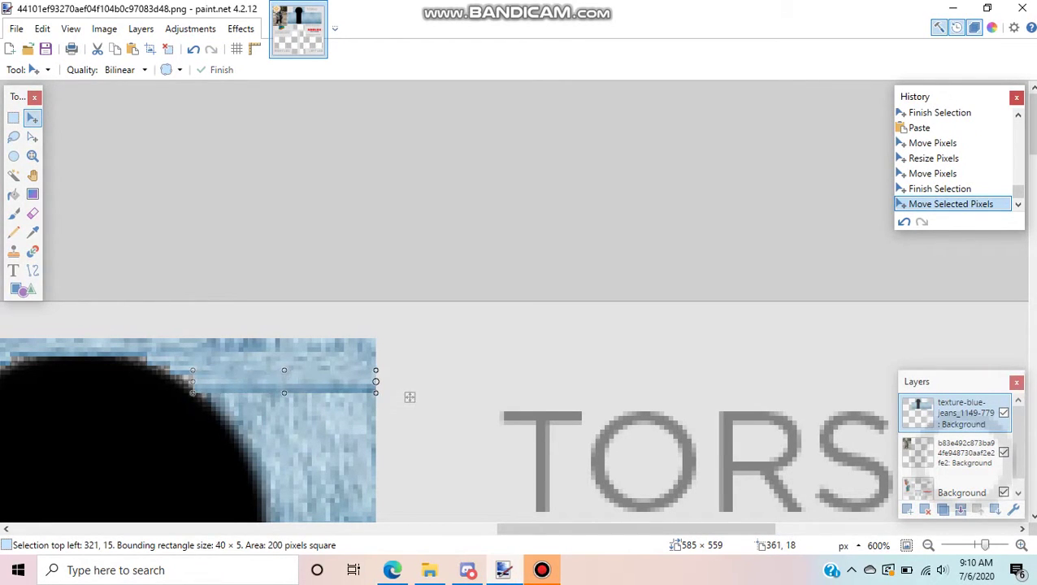
click(376, 382)
click(13, 118)
click(261, 251)
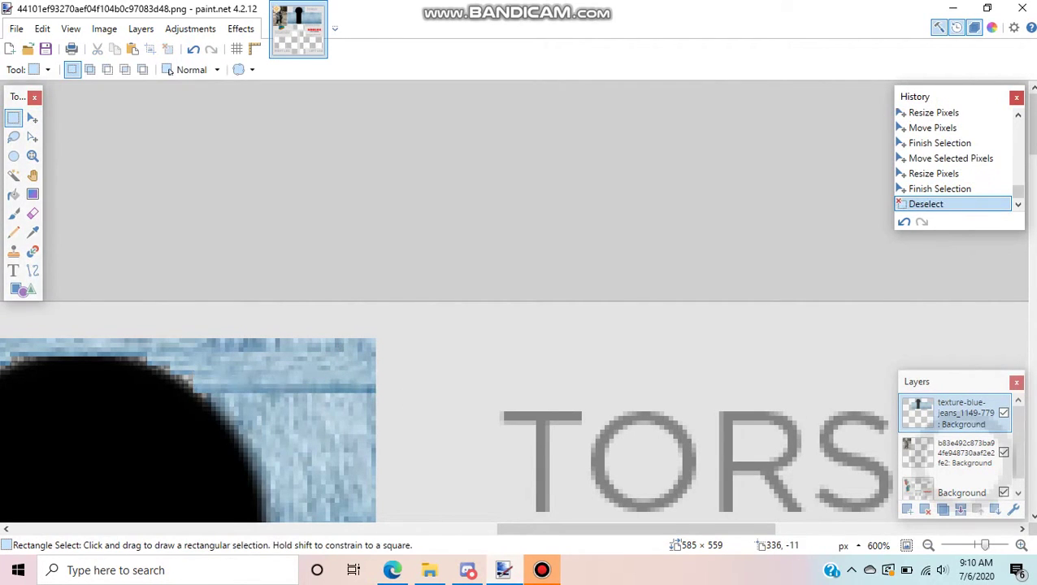
drag(673, 528, 580, 528)
drag(986, 545, 977, 545)
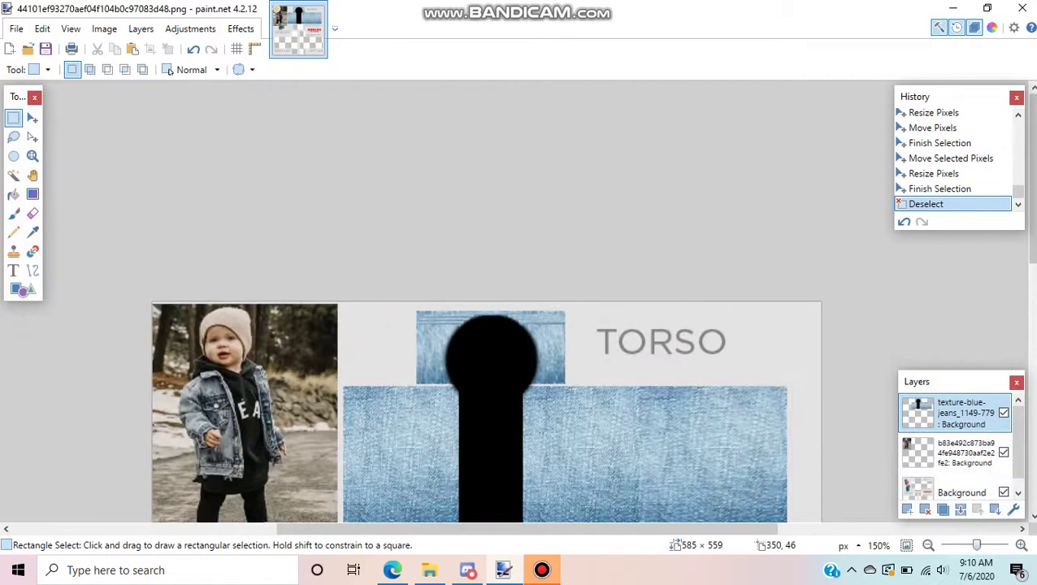
drag(1029, 227, 1030, 243)
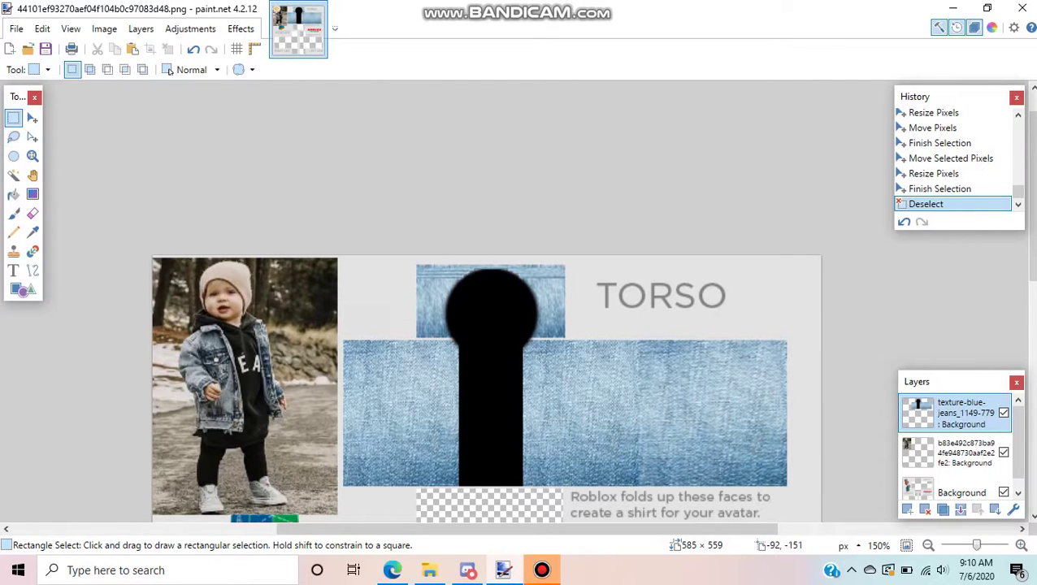
click(32, 213)
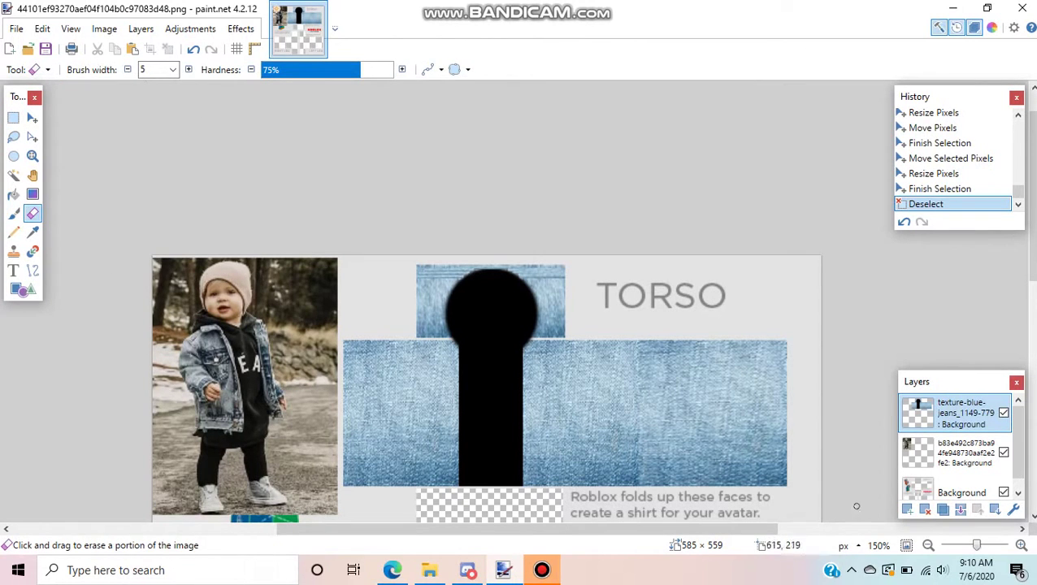
- Fill a 231 × 14 pixel strip at 324, 188 with black, along the lower edge of the denim right of the black shirt column
drag(977, 544, 991, 545)
drag(1032, 137, 1032, 232)
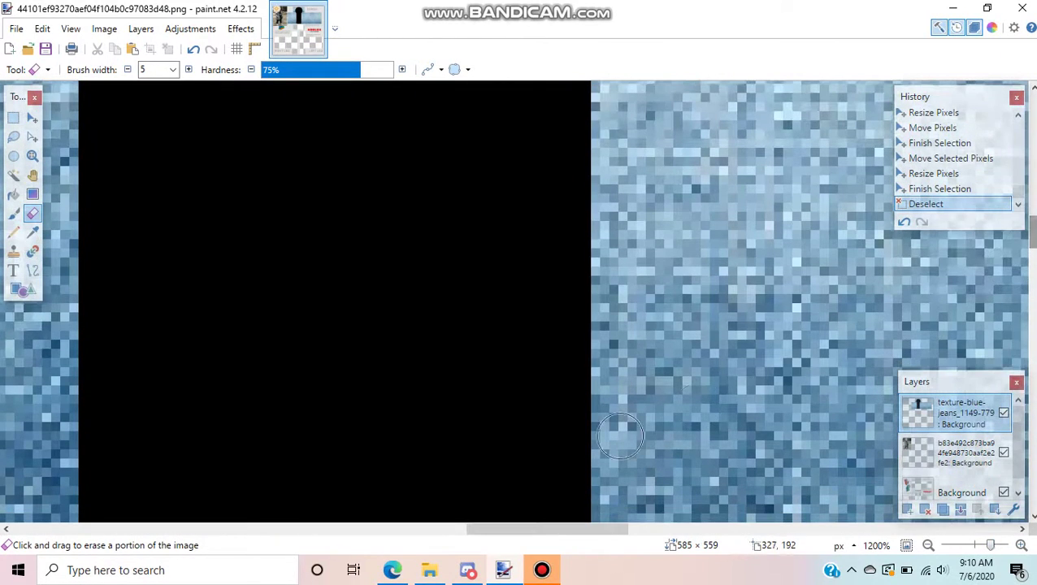
scroll(567, 520, right, 3)
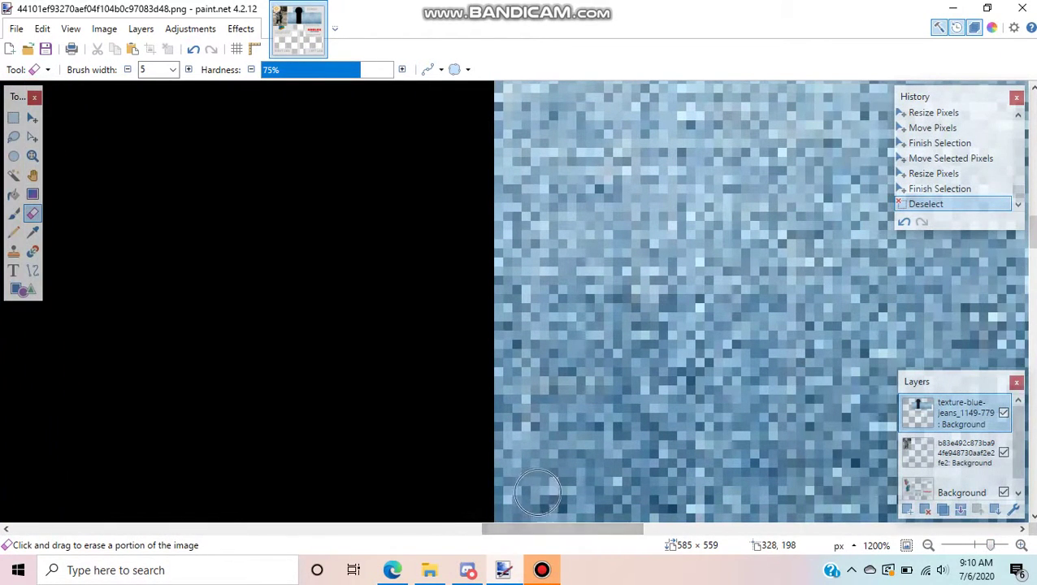
click(13, 118)
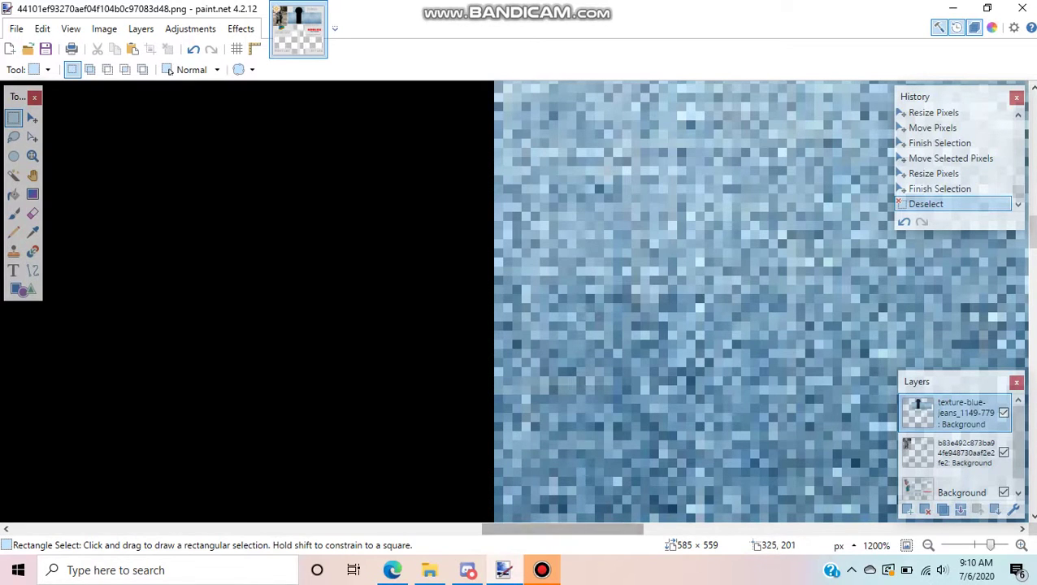
scroll(517, 301, down, 3)
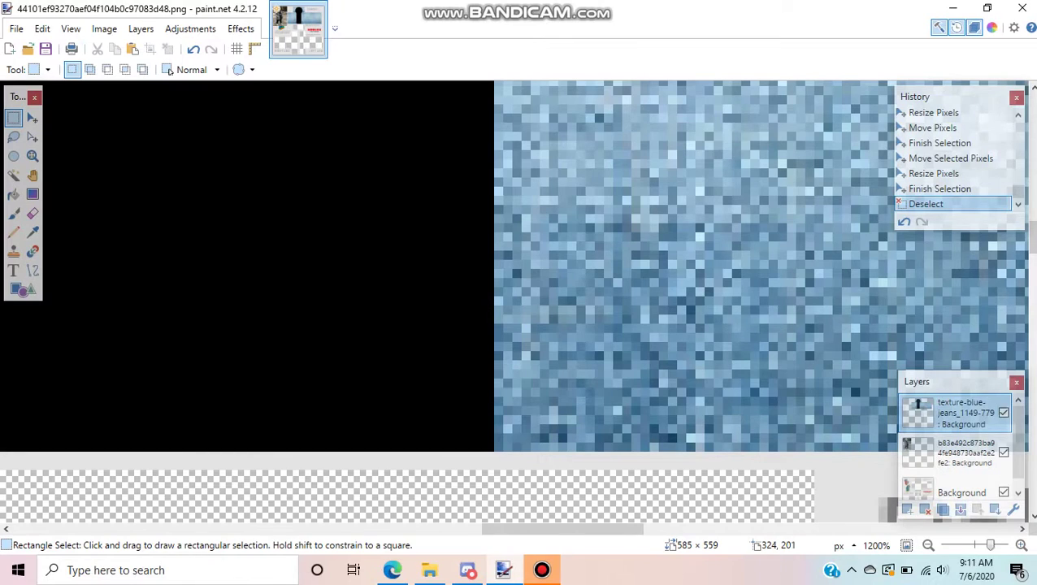
drag(493, 449, 707, 325)
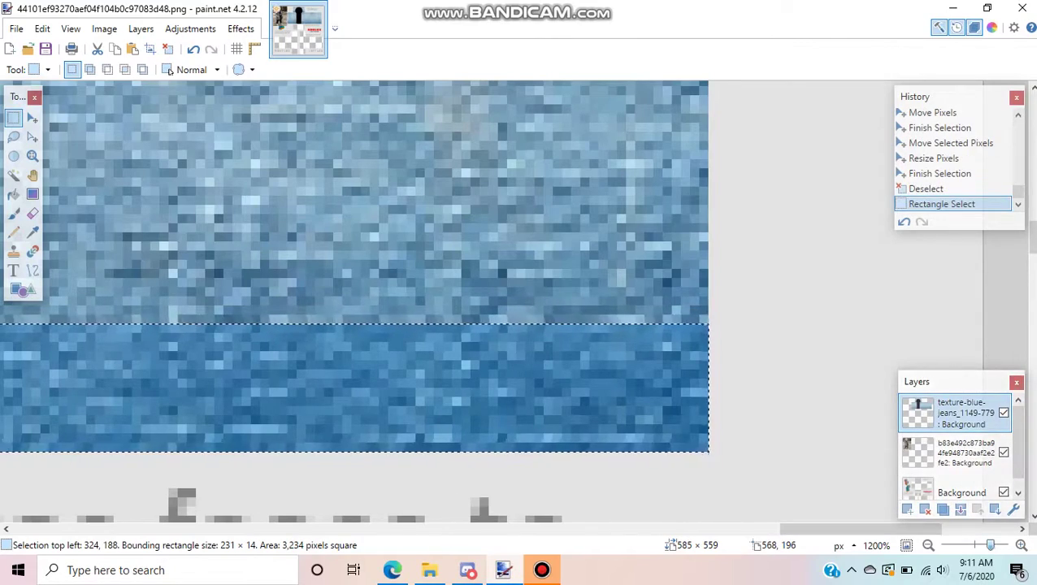
drag(990, 544, 983, 545)
drag(793, 529, 617, 529)
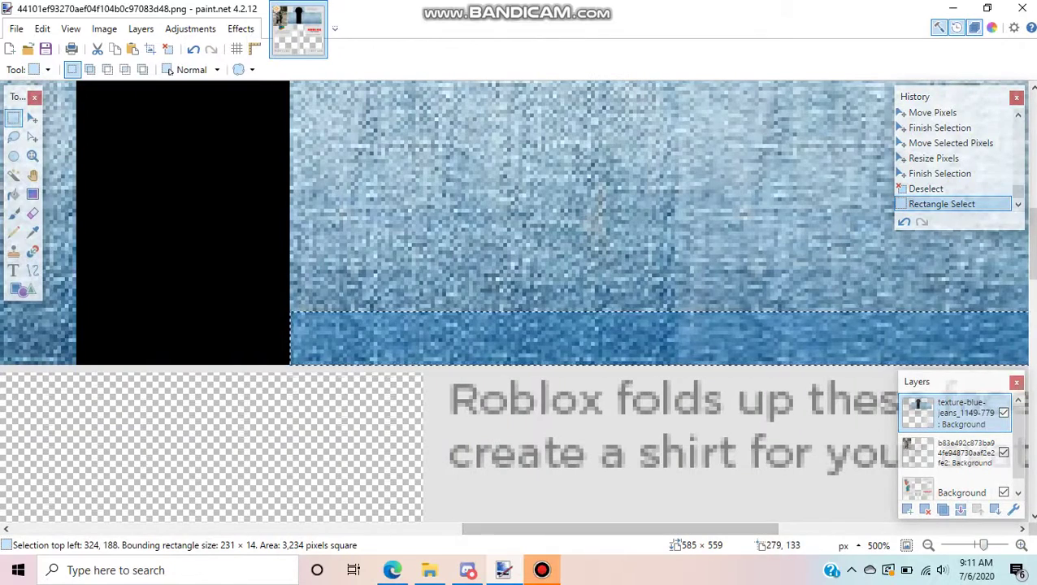
click(13, 194)
click(364, 325)
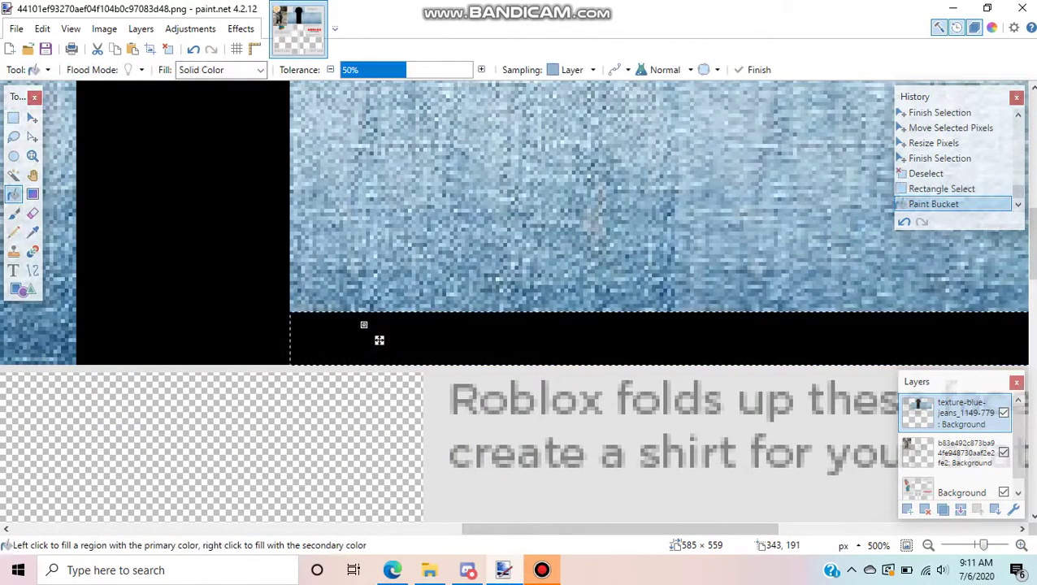
key(s)
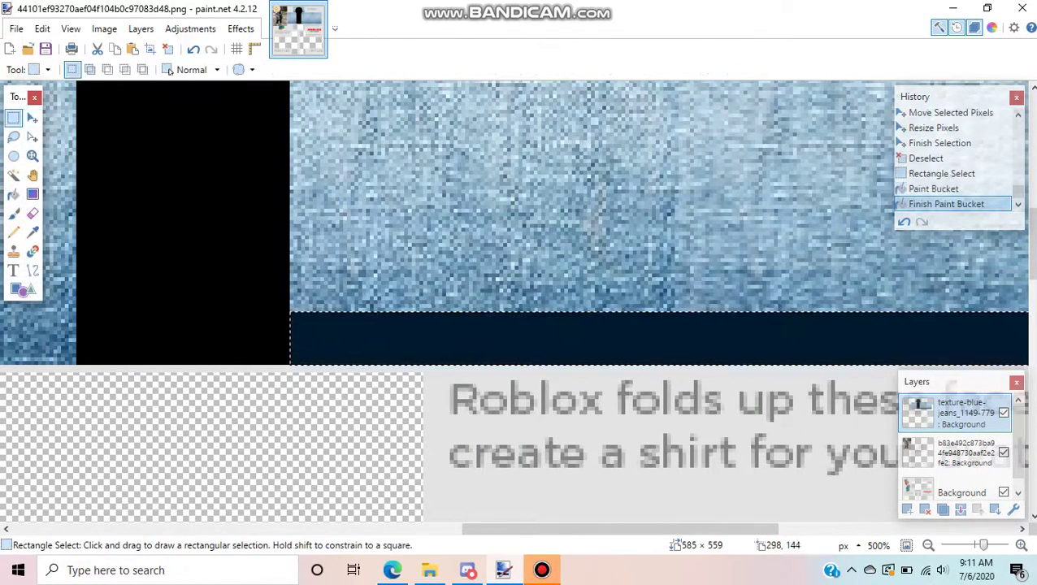
- Restore the black strip's selection, place a copy at 167, 188 along the lower edge of the denim left of the column, and deselect
click(244, 239)
drag(537, 528, 398, 529)
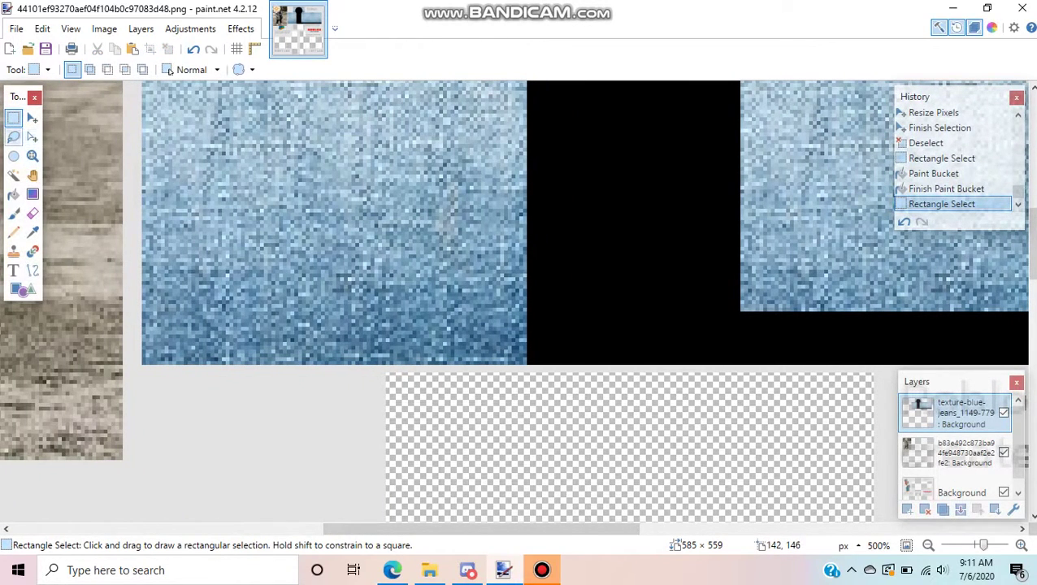
key(ctrl+z)
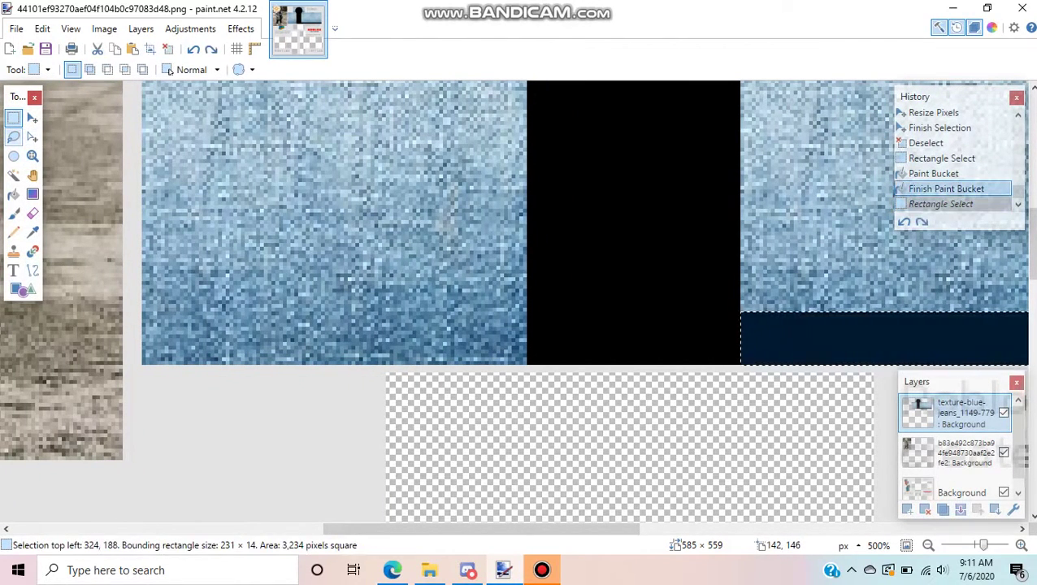
key(ctrl+v)
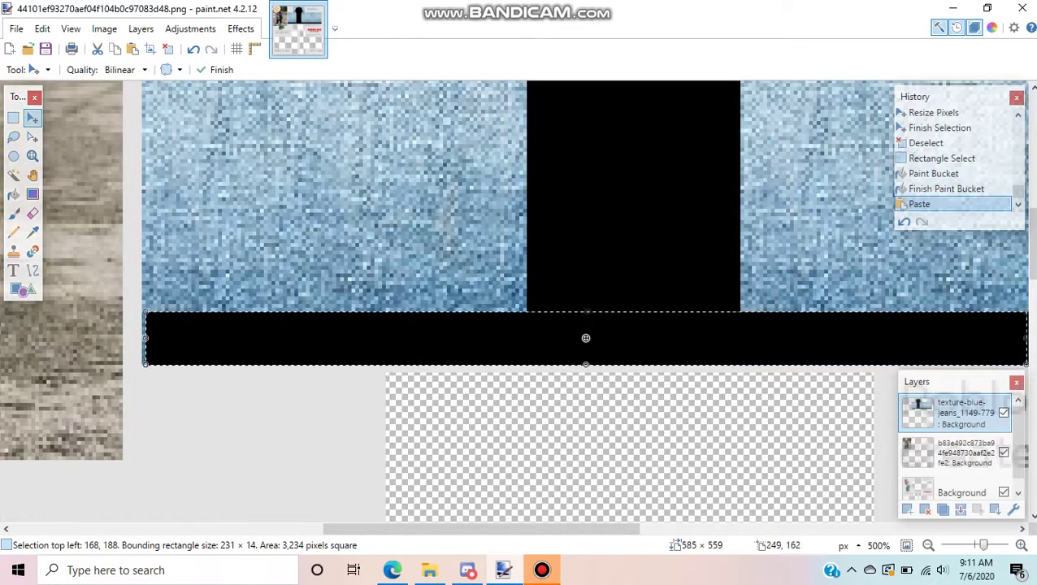
drag(448, 328, 441, 327)
key(Right)
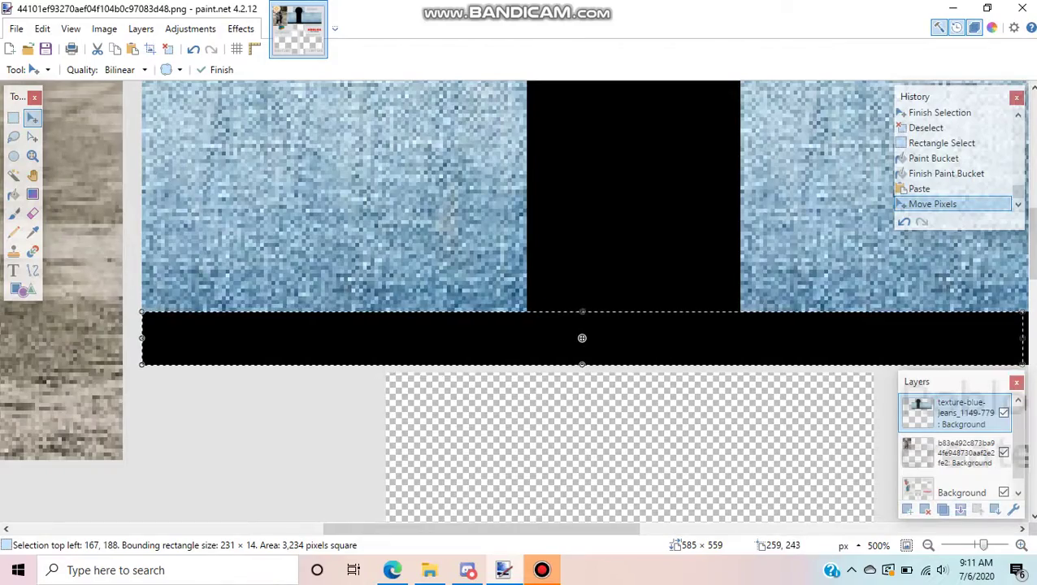
mouse_move(493, 529)
mouse_down()
mouse_move(746, 529)
mouse_move(440, 528)
mouse_move(508, 528)
mouse_up()
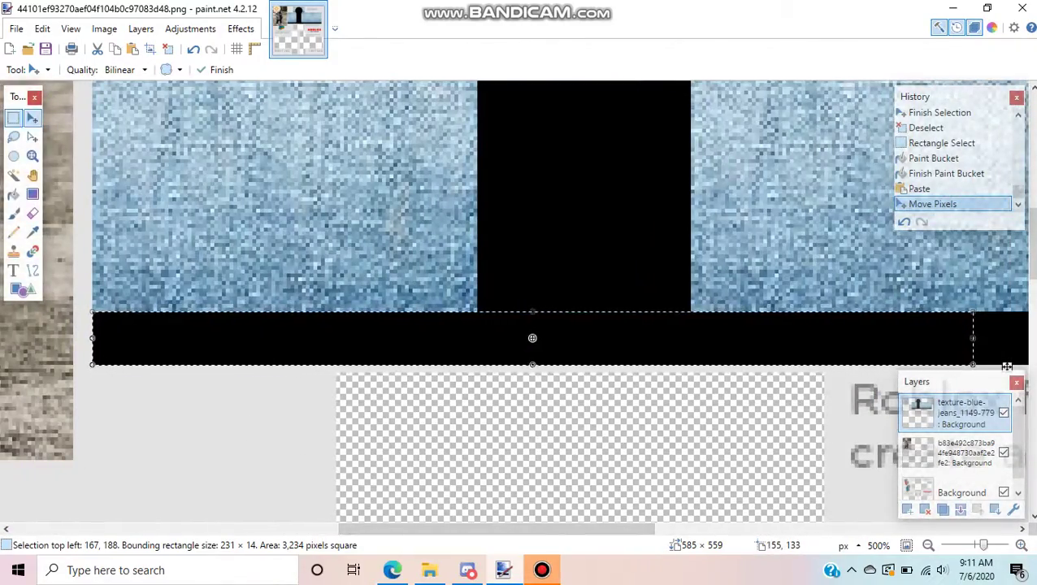
click(13, 118)
drag(208, 153, 208, 152)
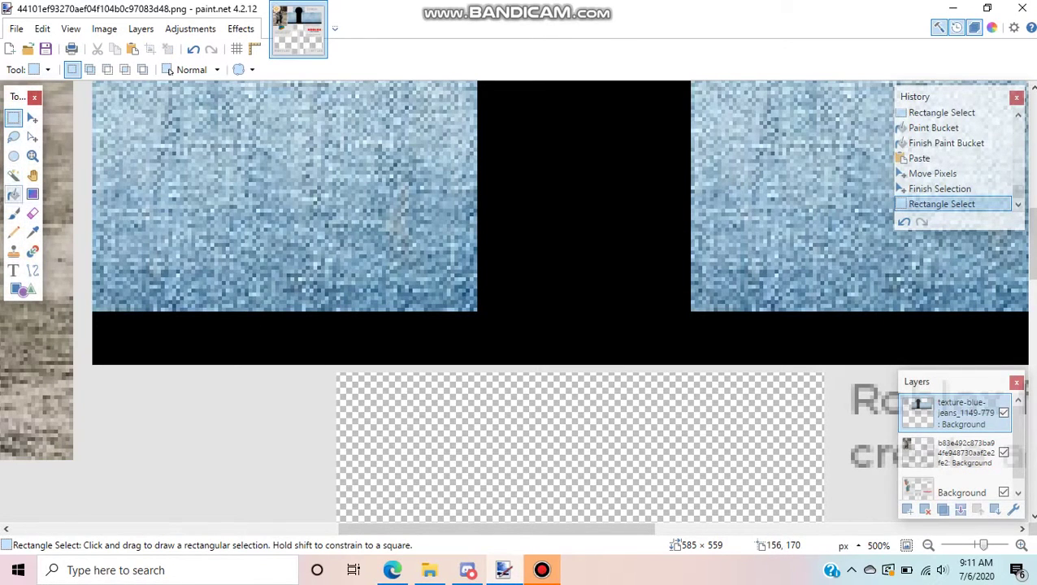
- Paint uneven black bumps with a 5-pixel brush along the hem of the denim left of the black column, rounding its inner corner
click(14, 213)
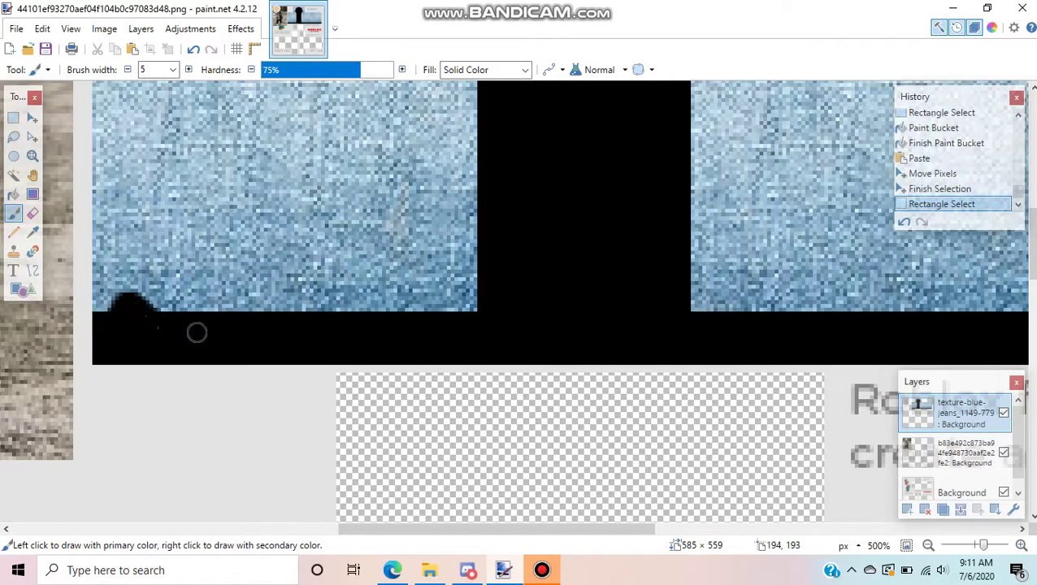
drag(224, 305, 219, 299)
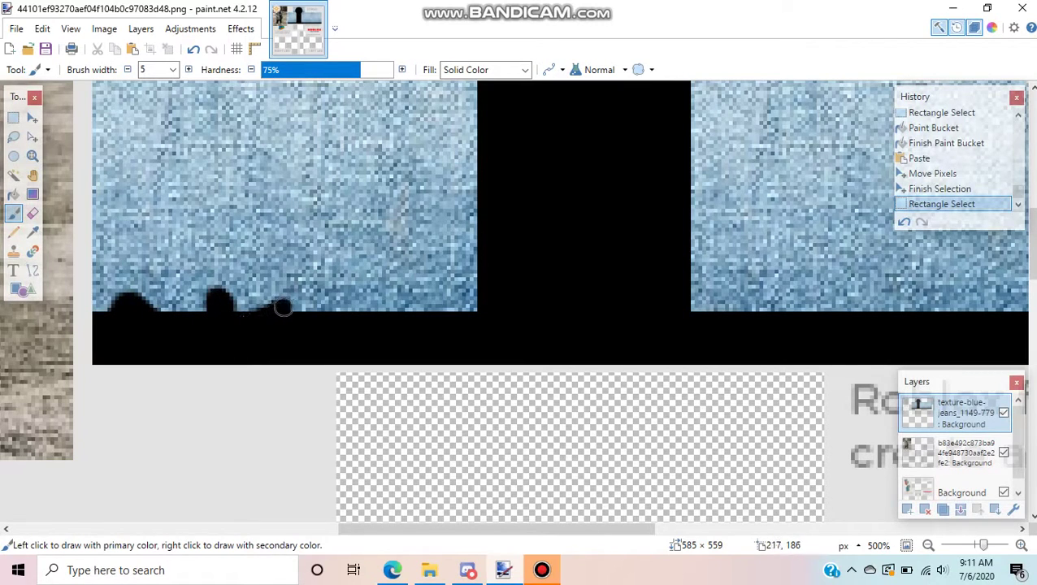
mouse_move(283, 306)
mouse_down()
mouse_move(336, 303)
mouse_move(413, 330)
mouse_up()
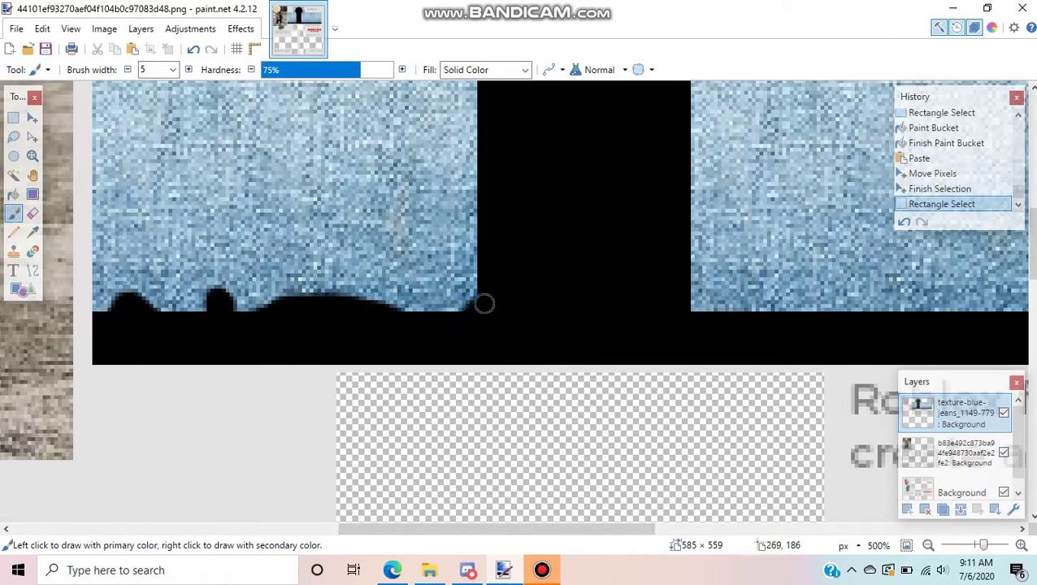
drag(496, 297, 560, 336)
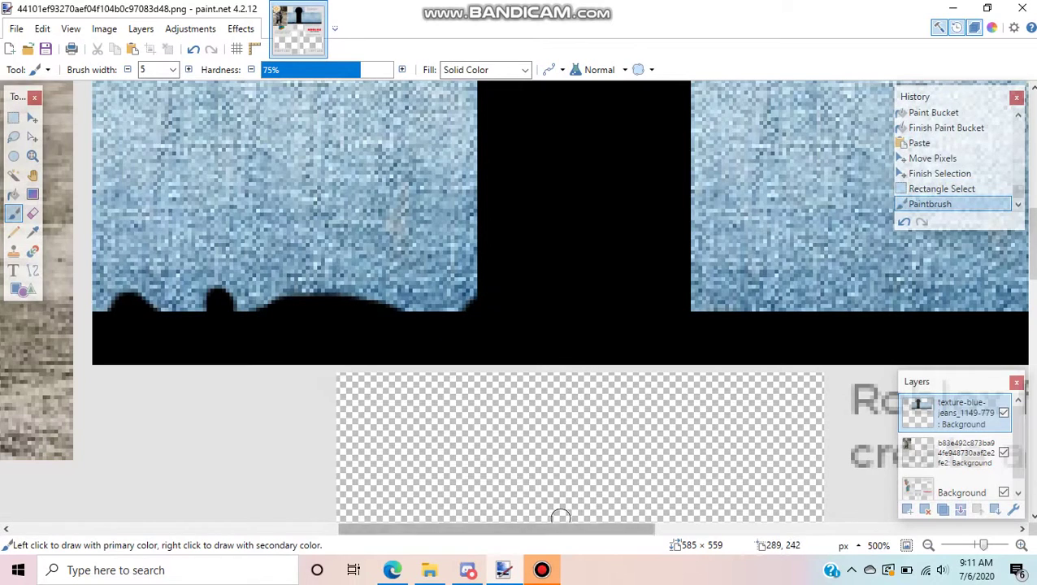
- Paint wavy black bumps and a taller peak along the hem of the denim right of the black column
scroll(553, 524, right, 3)
scroll(552, 518, right, 5)
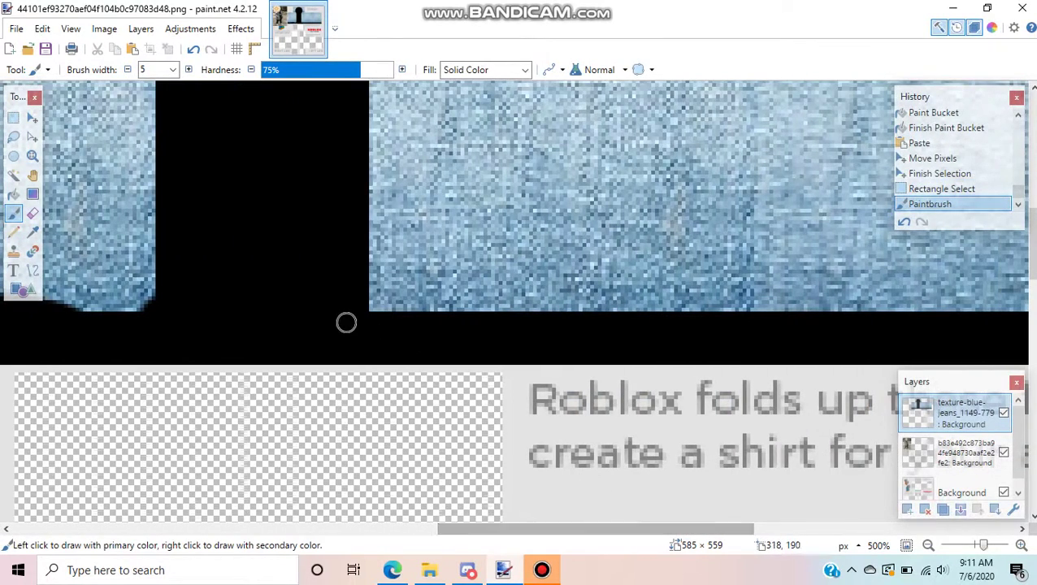
mouse_move(385, 321)
mouse_down()
mouse_move(463, 300)
mouse_move(566, 320)
mouse_up()
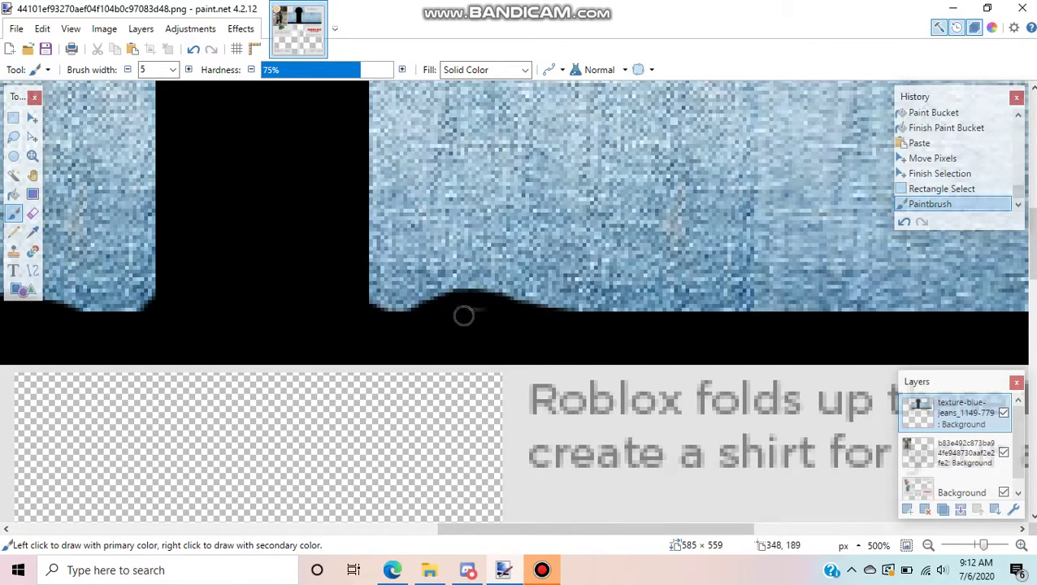
mouse_move(488, 315)
mouse_down()
mouse_move(595, 314)
mouse_move(619, 284)
mouse_move(632, 303)
mouse_move(674, 319)
mouse_move(742, 293)
mouse_move(770, 321)
mouse_up()
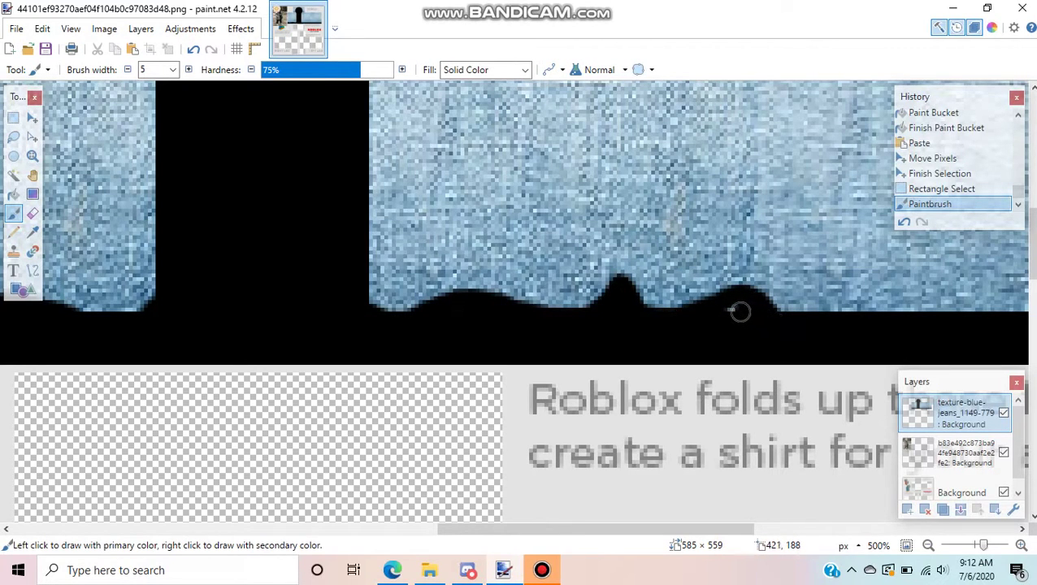